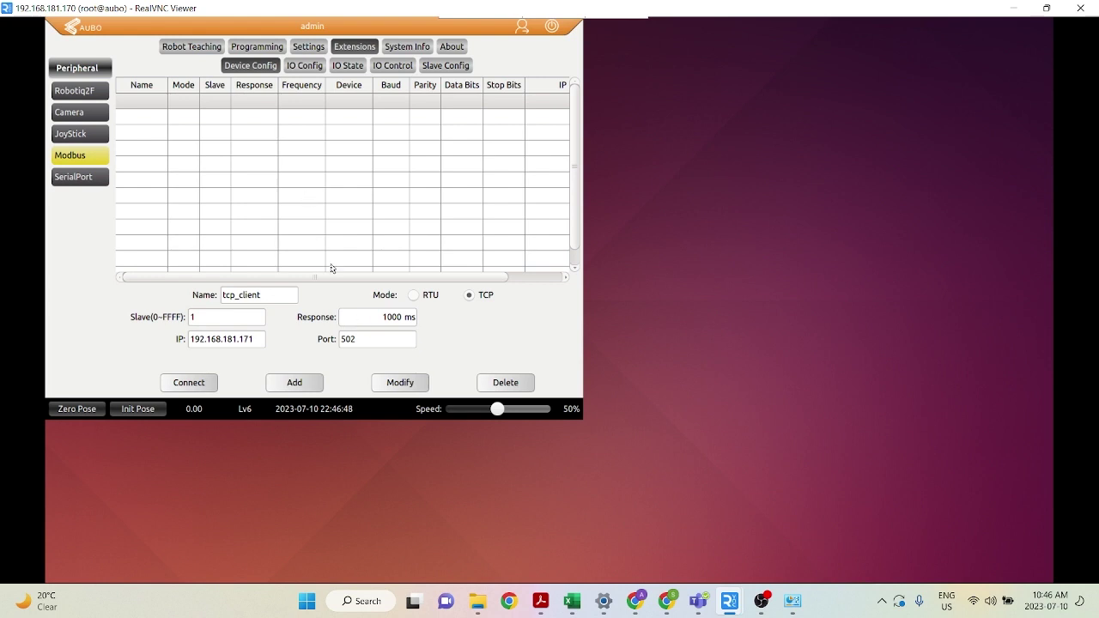
Enter tcp_client as the device name in the Modbus Device Config form.
{"action": "left_click", "coordinate": [278, 294]}
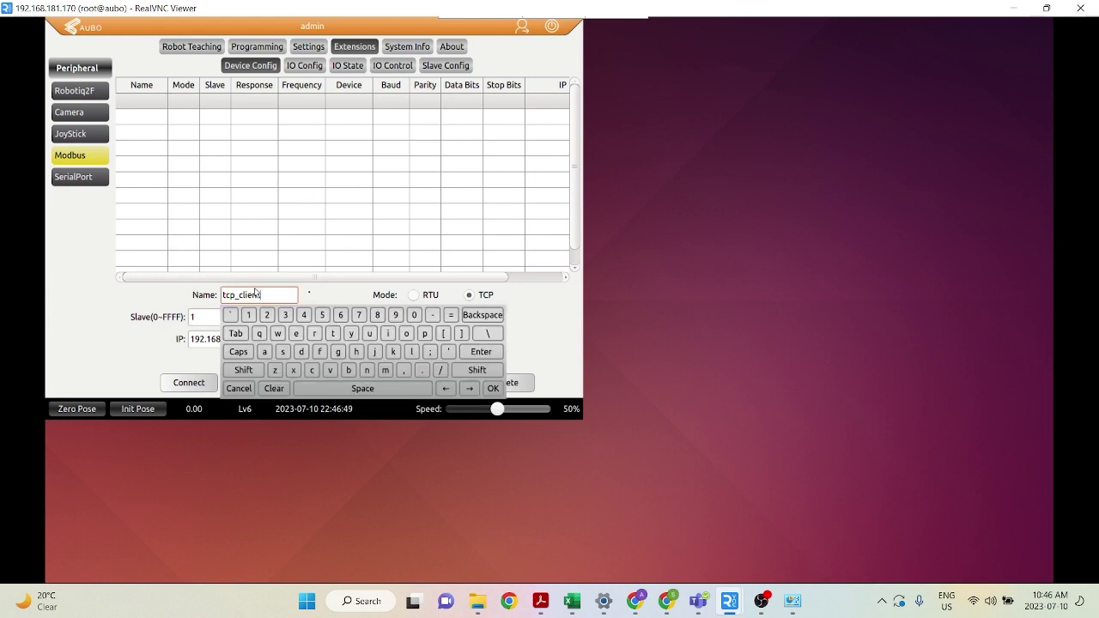
{"action": "left_click", "coordinate": [319, 298]}
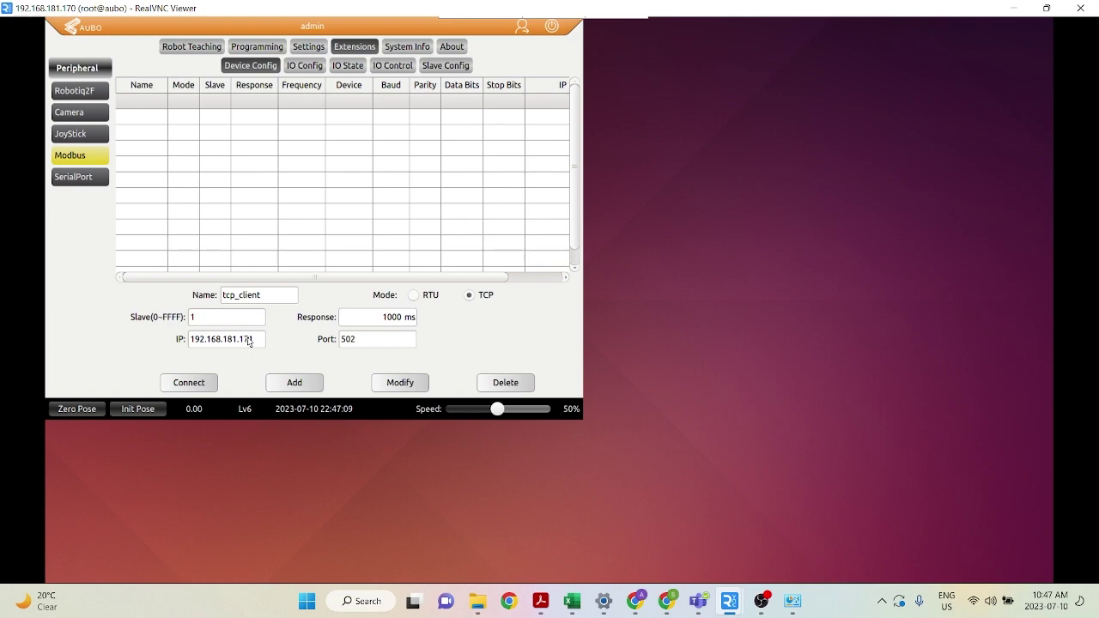
{"action": "mouse_move", "coordinate": [792, 601]}
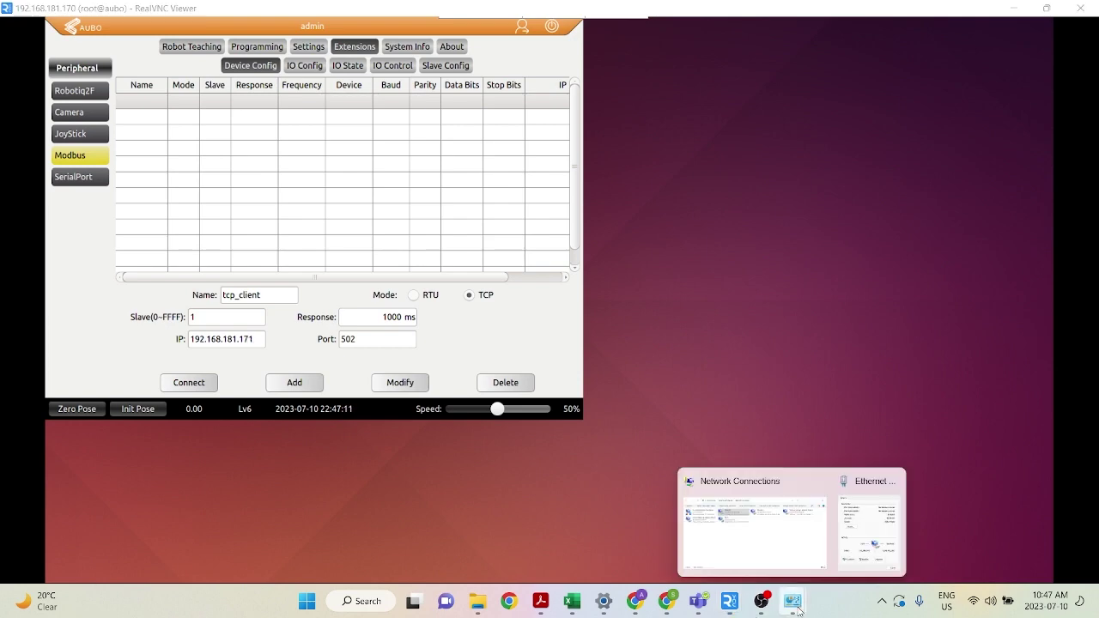
{"action": "left_click", "coordinate": [872, 548]}
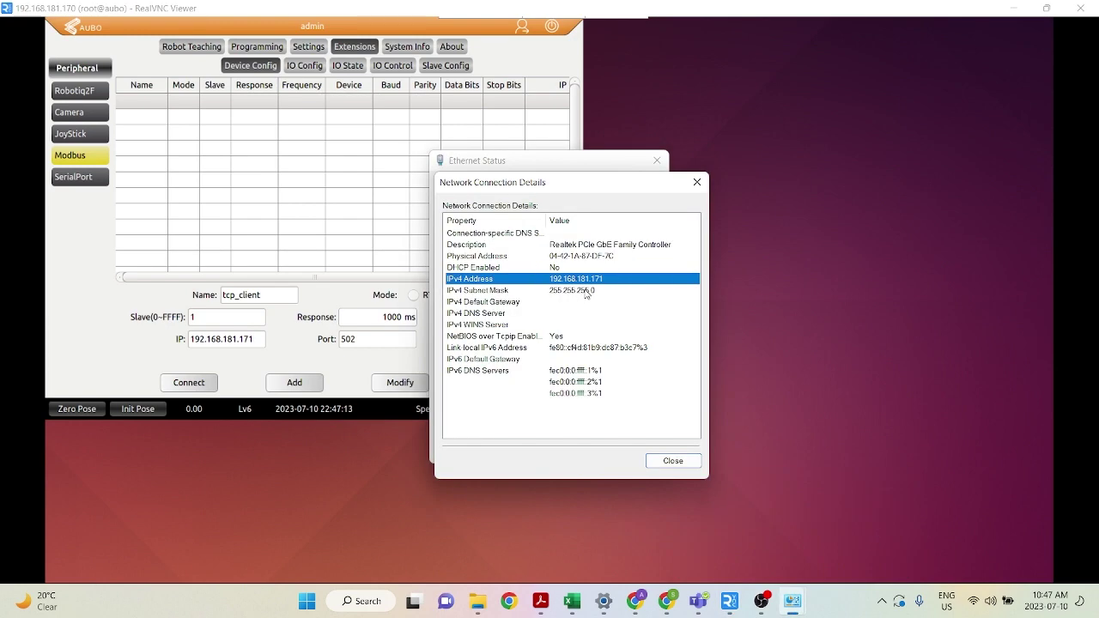
{"action": "left_click_drag", "start_coordinate": [577, 188], "coordinate": [724, 188]}
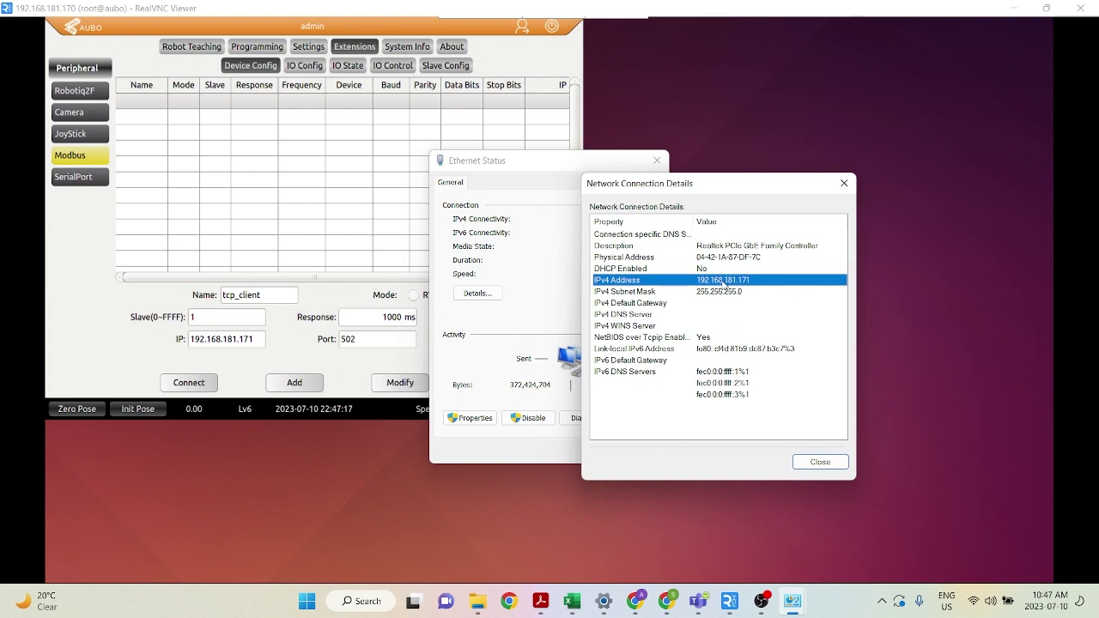
{"action": "left_click", "coordinate": [820, 462]}
{"action": "left_click", "coordinate": [656, 161]}
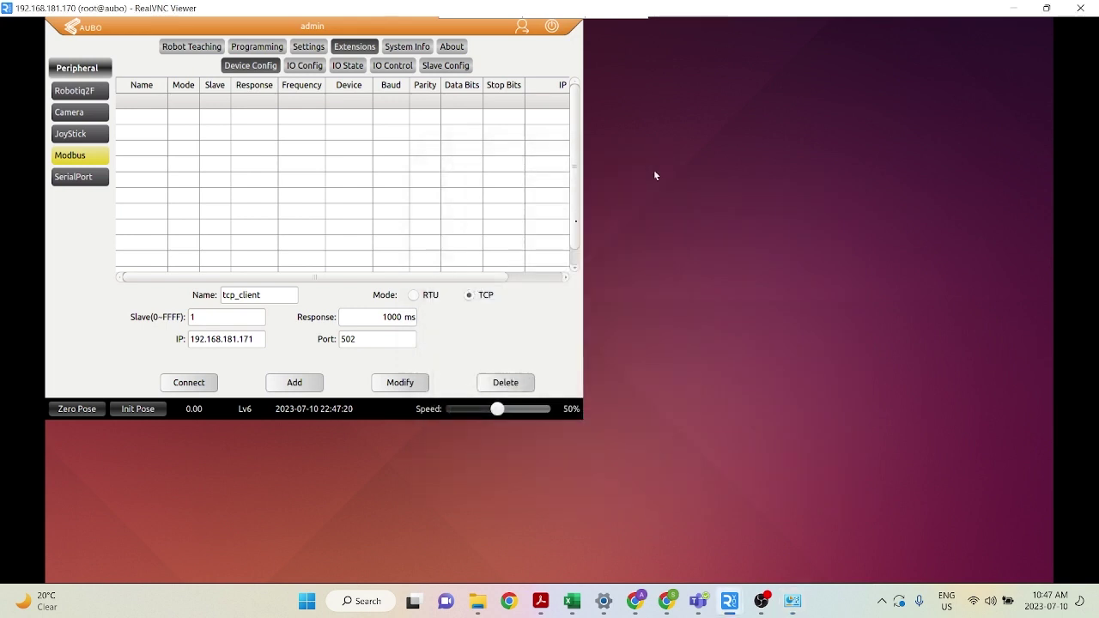
Check that the device port is set to 502.
{"action": "left_click", "coordinate": [363, 339]}
{"action": "left_click", "coordinate": [460, 326]}
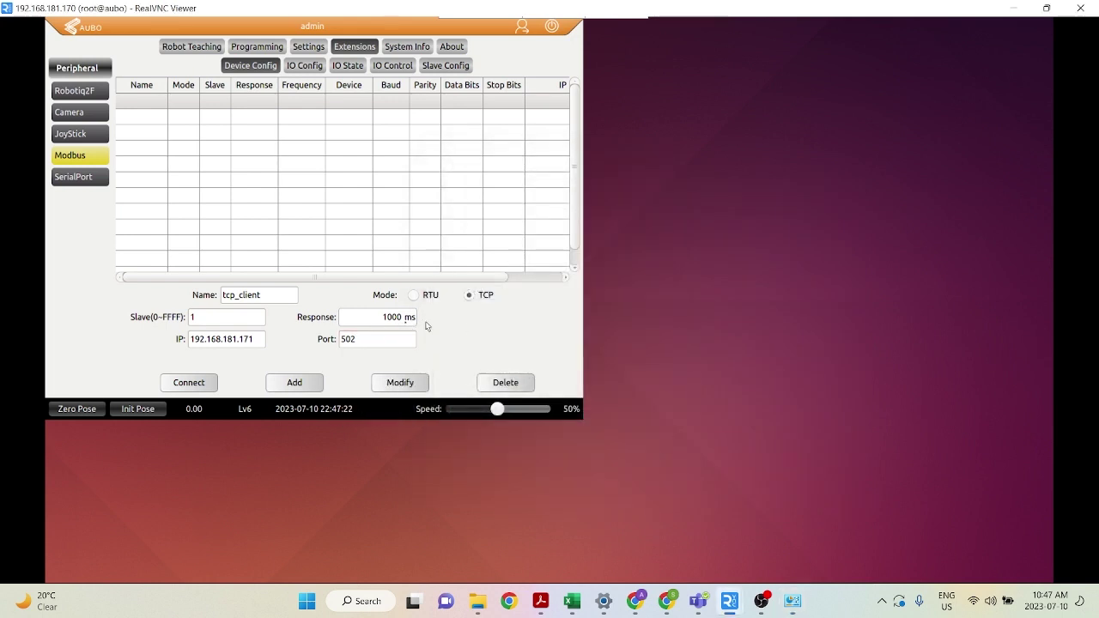
{"action": "left_click", "coordinate": [378, 341]}
{"action": "left_click", "coordinate": [486, 323]}
Add tcp_client to the device list, dismiss the connection-failed warning, and go to IO Config.
{"action": "left_click", "coordinate": [295, 383]}
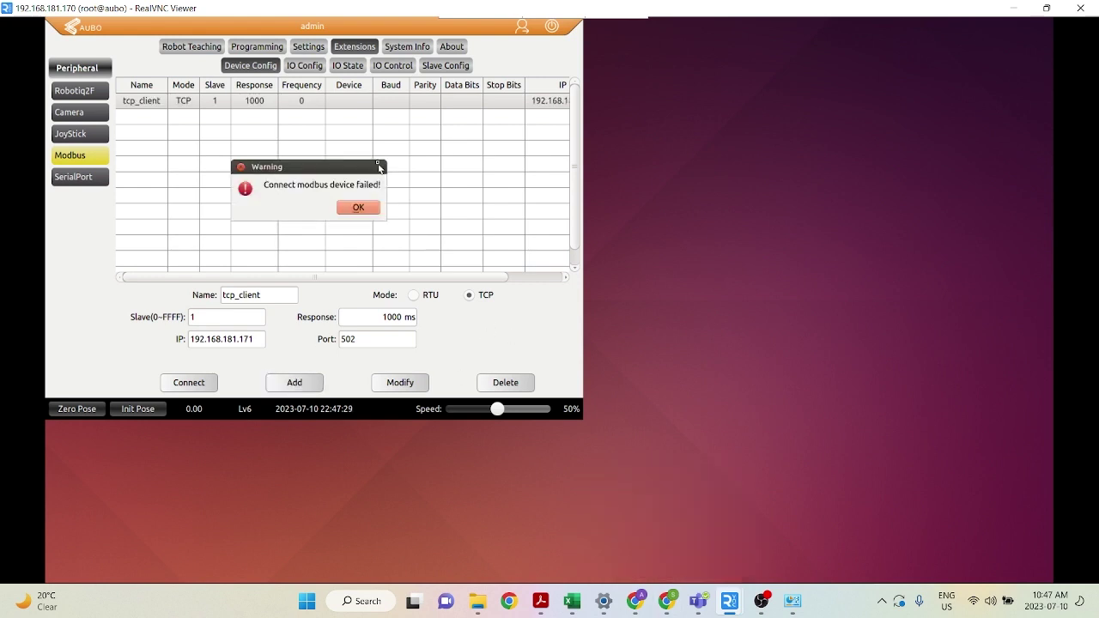
{"action": "left_click", "coordinate": [358, 209]}
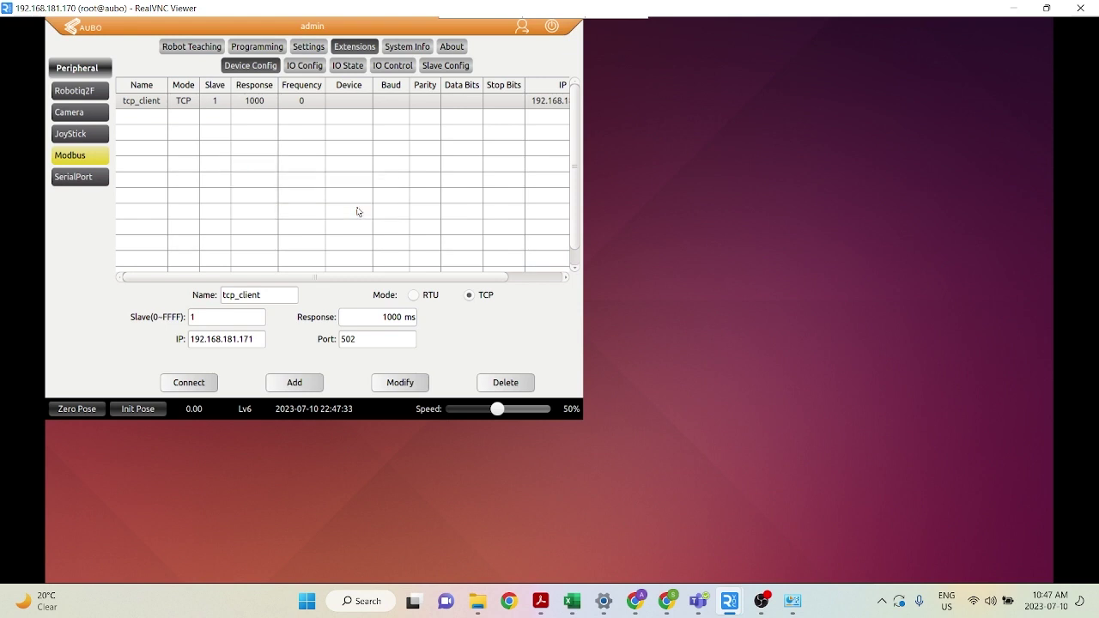
{"action": "left_click", "coordinate": [307, 67]}
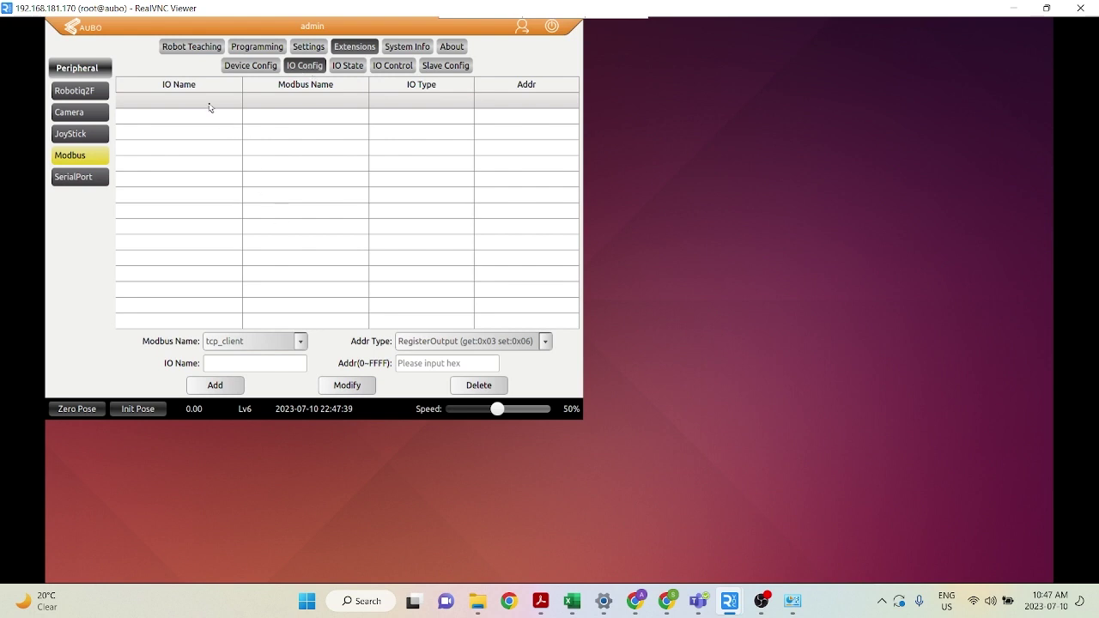
Keep RegisterOutput as the address type and enter the IO name read_reg.
{"action": "left_click", "coordinate": [480, 340]}
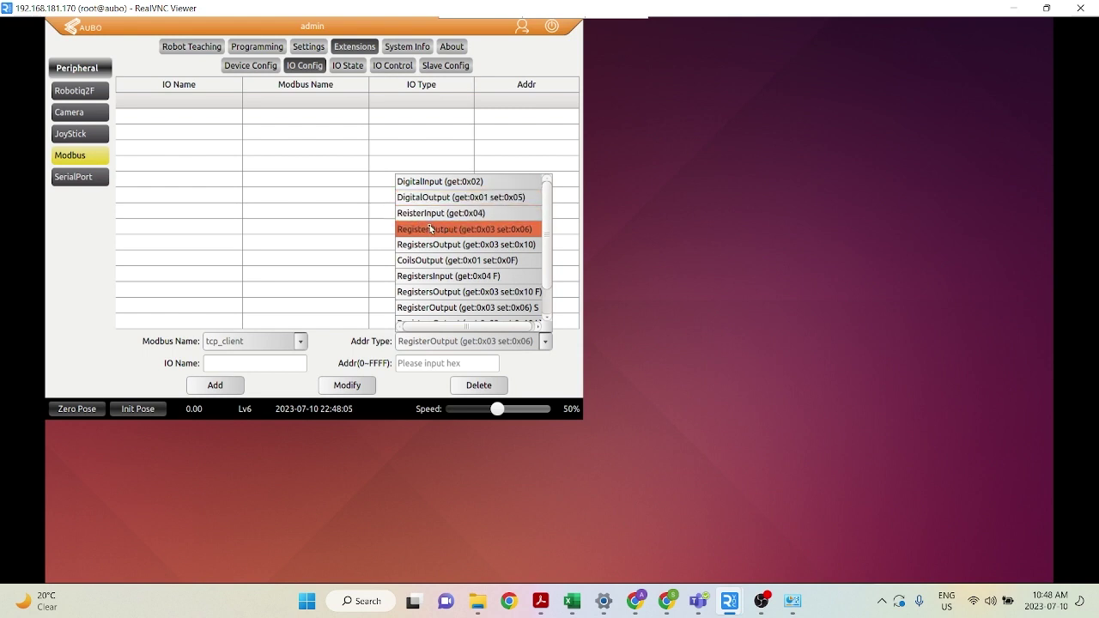
{"action": "left_click", "coordinate": [551, 385]}
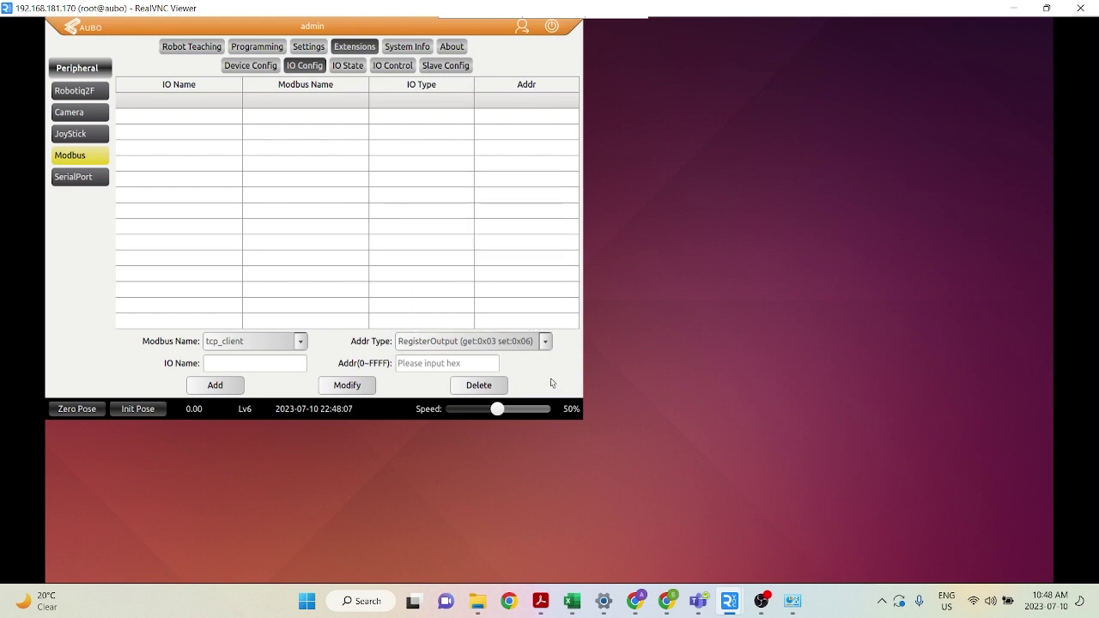
{"action": "left_click", "coordinate": [236, 365]}
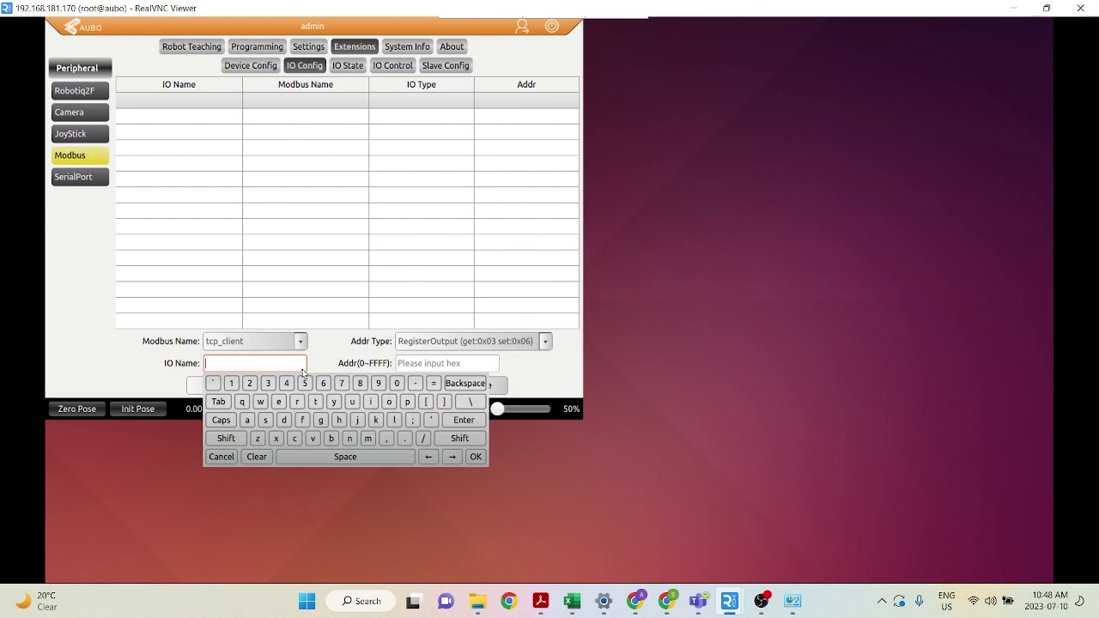
{"action": "type", "text": "read_reg"}
{"action": "left_click", "coordinate": [517, 364]}
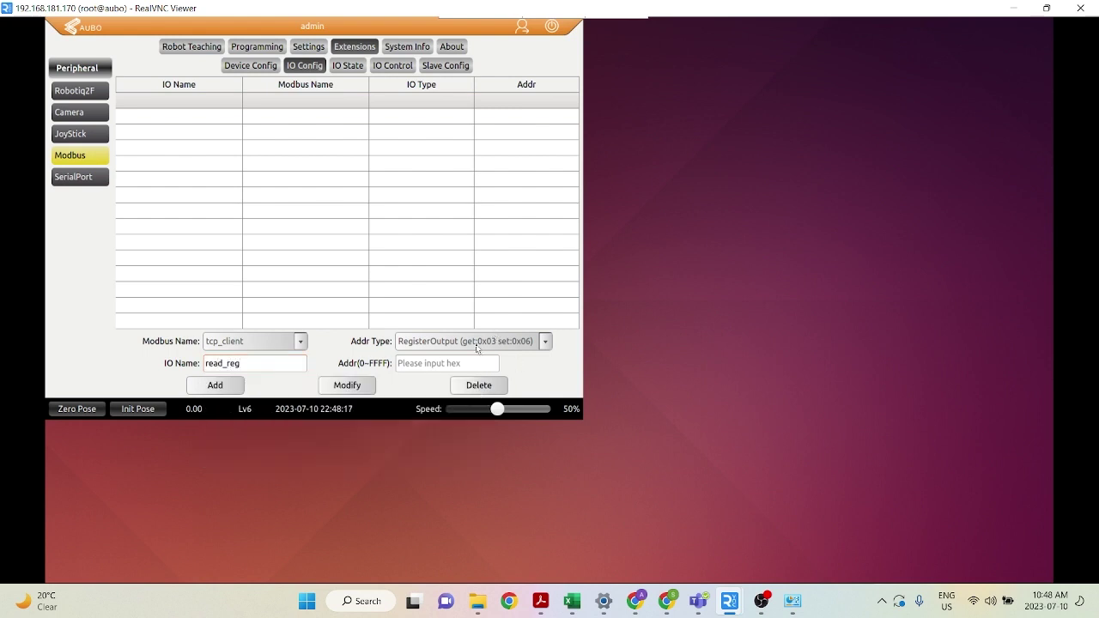
Set register address 0, add read_reg to the IO table, and view Slave Config.
{"action": "left_click", "coordinate": [477, 344]}
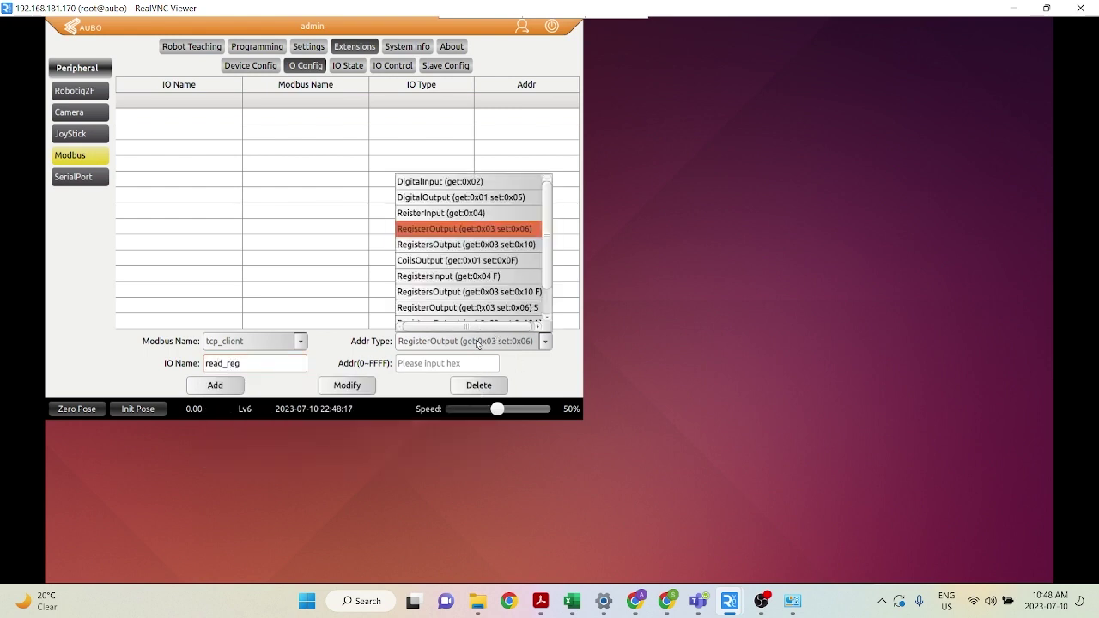
{"action": "left_click", "coordinate": [481, 229]}
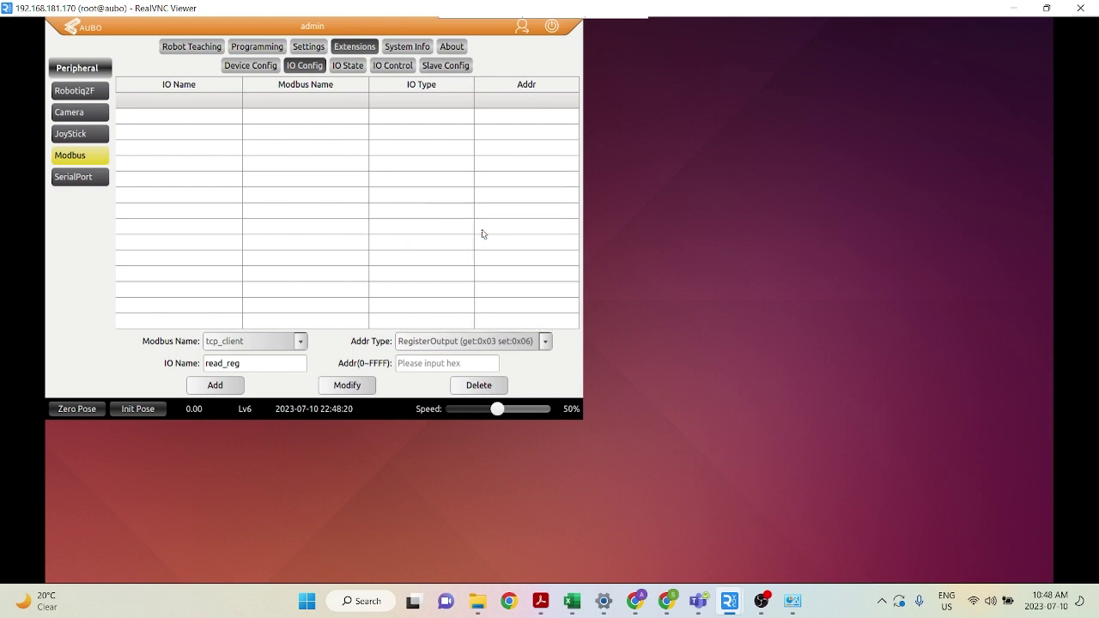
{"action": "left_click", "coordinate": [422, 365]}
{"action": "type", "text": "0"}
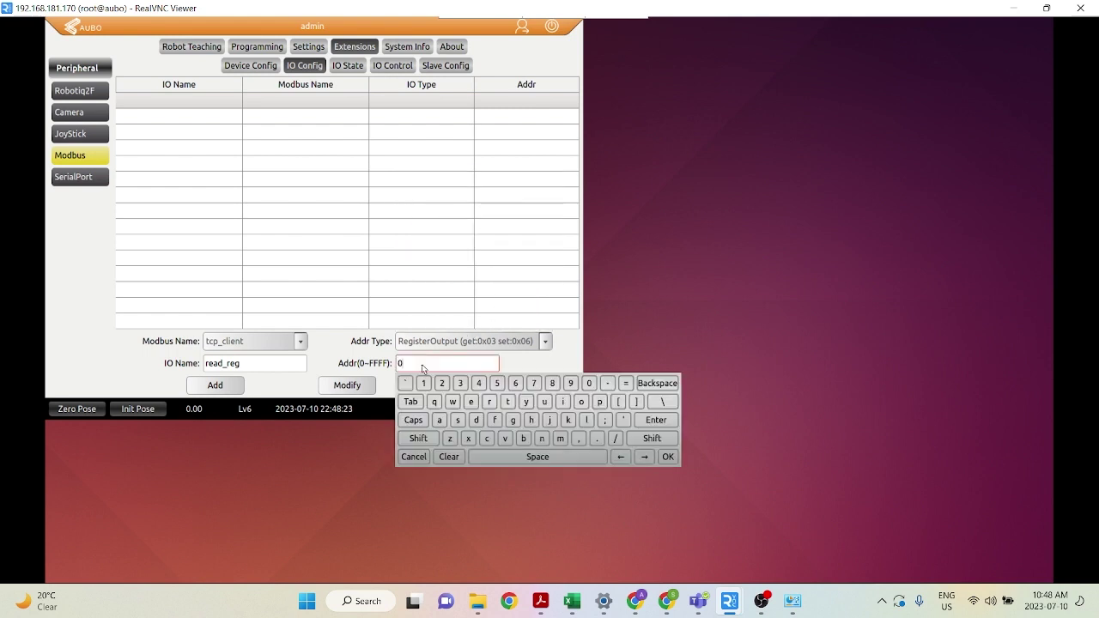
{"action": "left_click", "coordinate": [505, 362]}
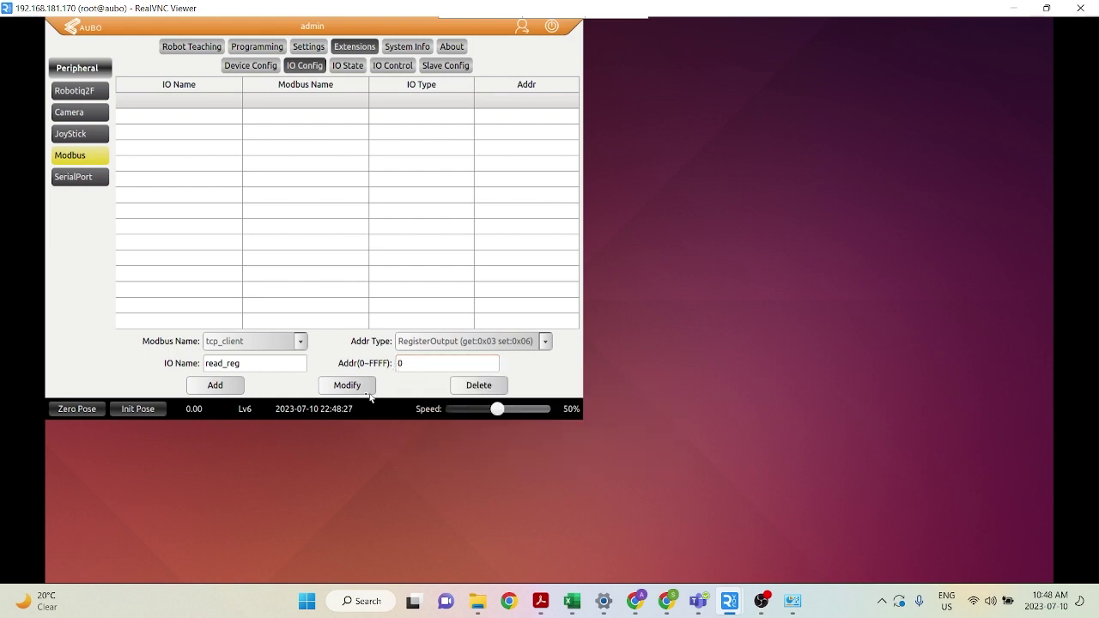
{"action": "left_click", "coordinate": [214, 383]}
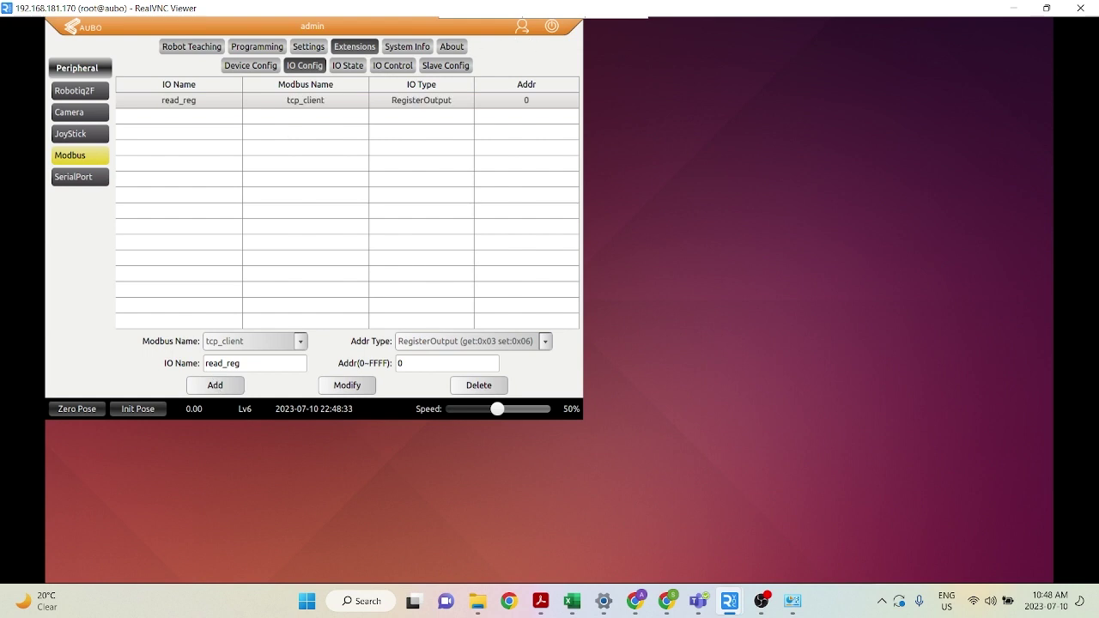
{"action": "left_click", "coordinate": [445, 67]}
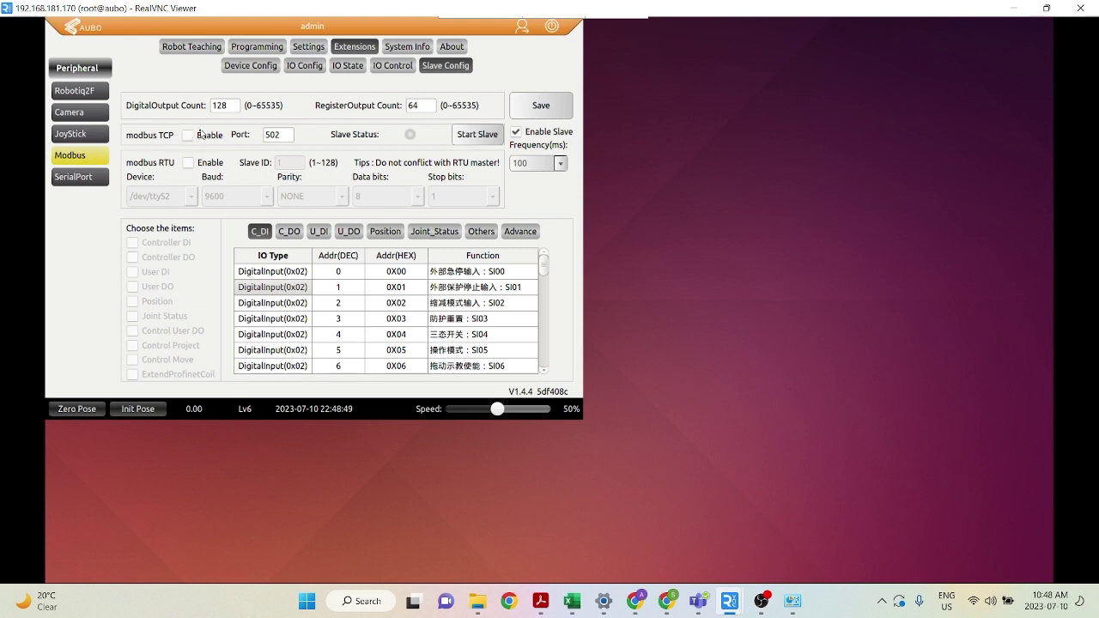
Go back to the IO Config list showing read_reg.
{"action": "left_click", "coordinate": [304, 66]}
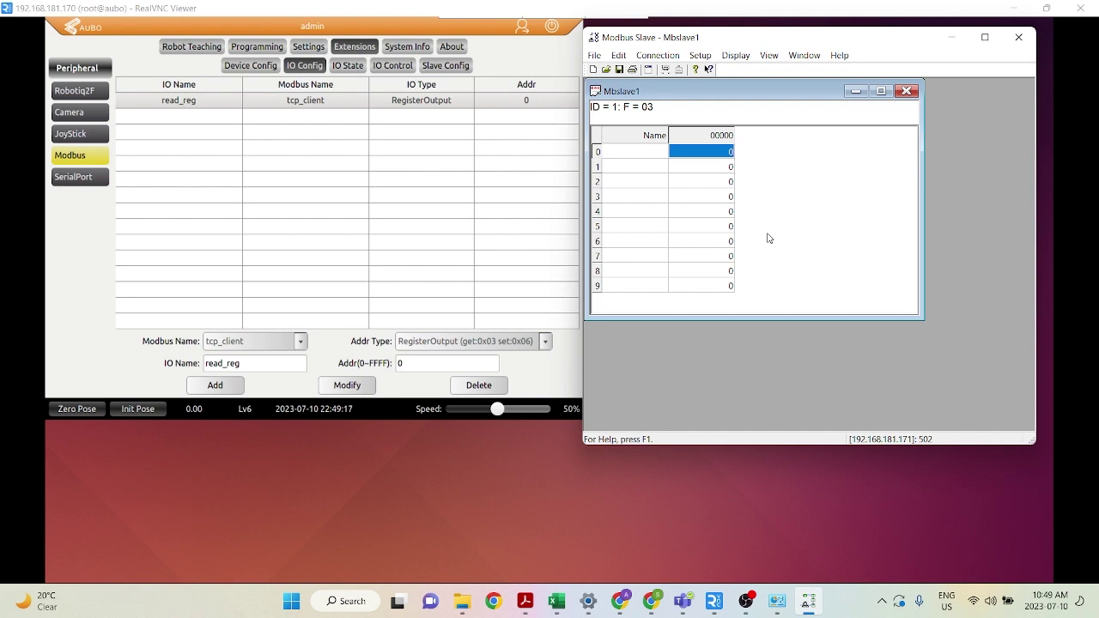
Launch Command Prompt from the Windows search.
{"action": "left_click", "coordinate": [355, 598]}
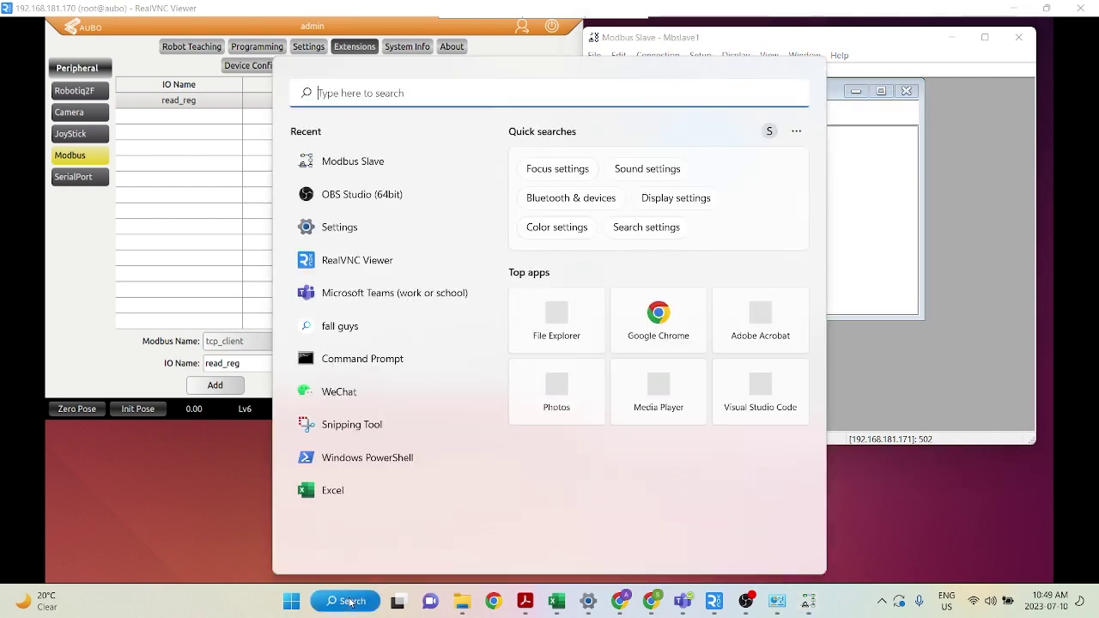
{"action": "type", "text": "command prompt"}
{"action": "key", "text": "Return"}
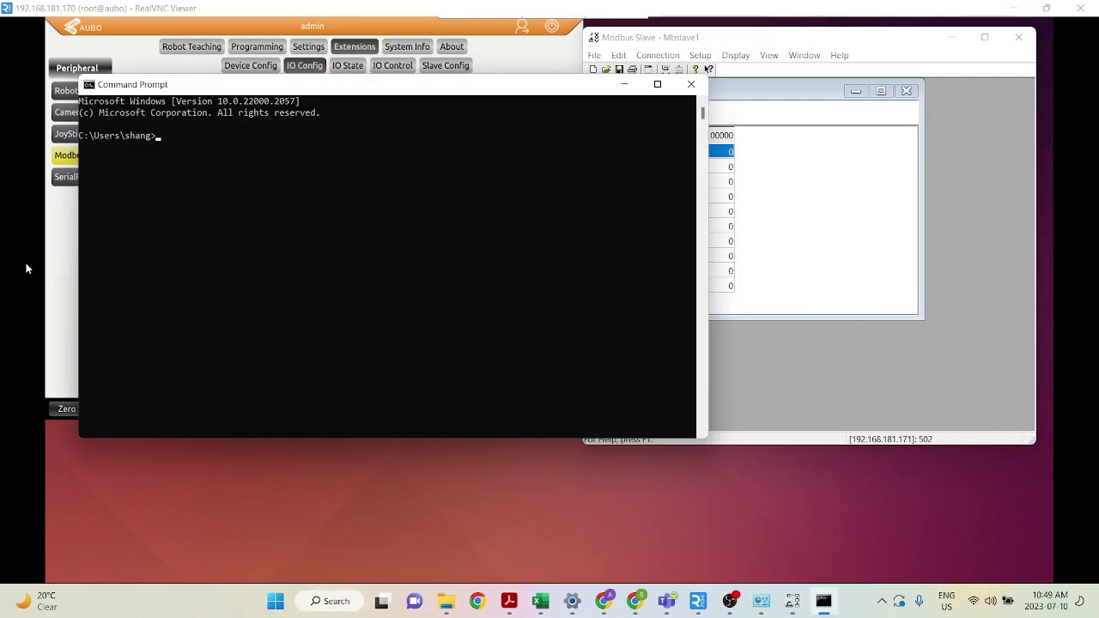
Ping the robot at 192.168.181.170 for 4/4 replies, then close Command Prompt.
{"action": "left_click", "coordinate": [170, 137]}
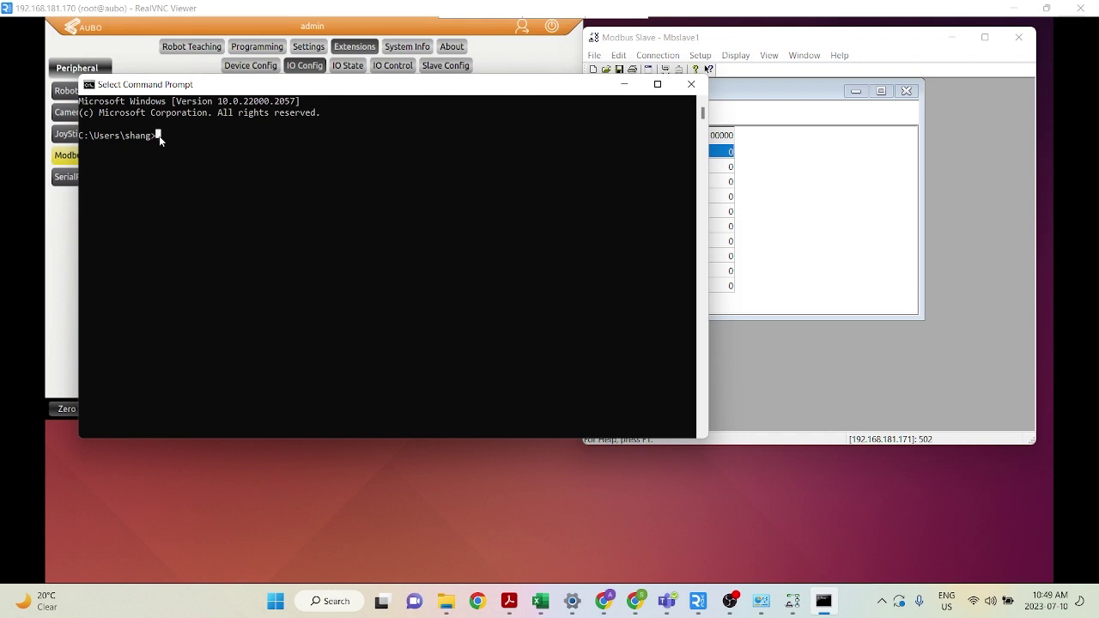
{"action": "type", "text": "ping 192.168.1"}
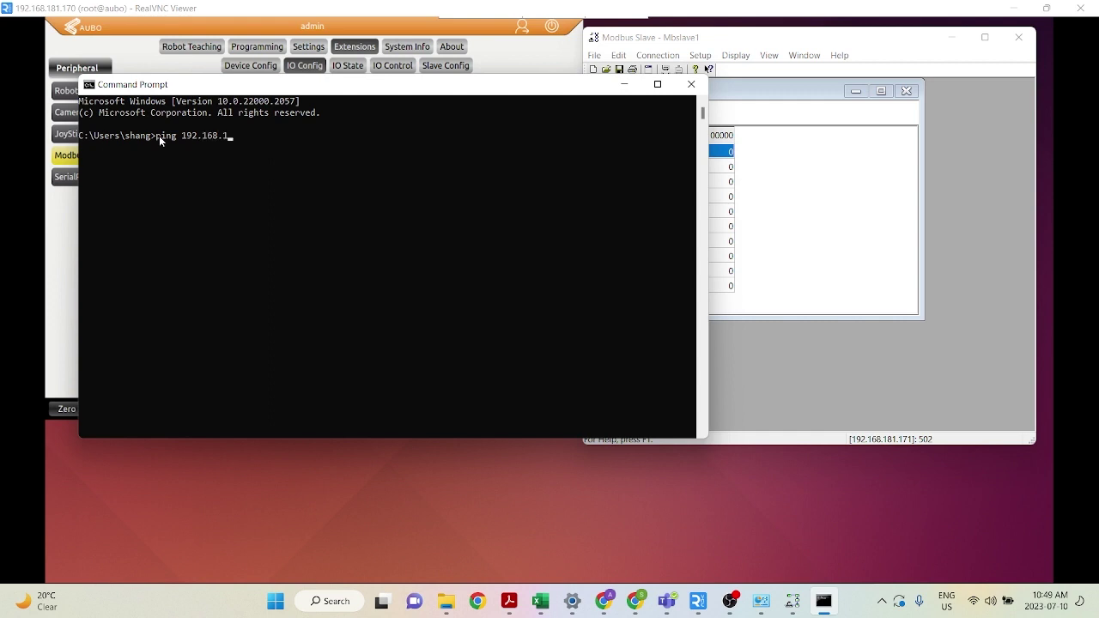
{"action": "type", "text": "81.170"}
{"action": "key", "text": "Return"}
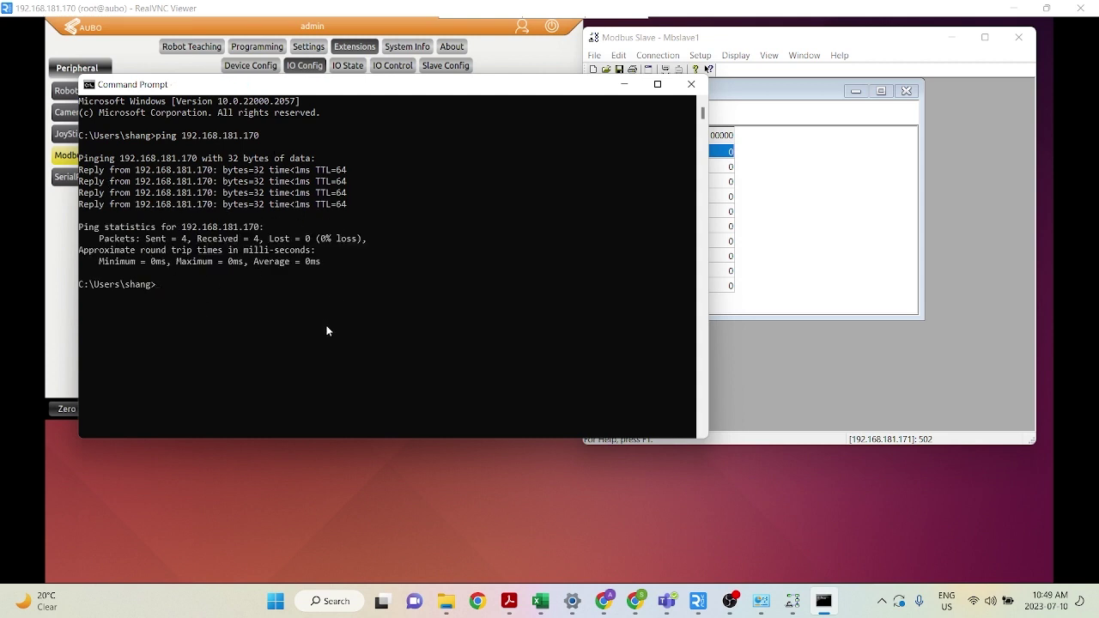
{"action": "left_click", "coordinate": [696, 89]}
{"action": "left_click", "coordinate": [306, 48]}
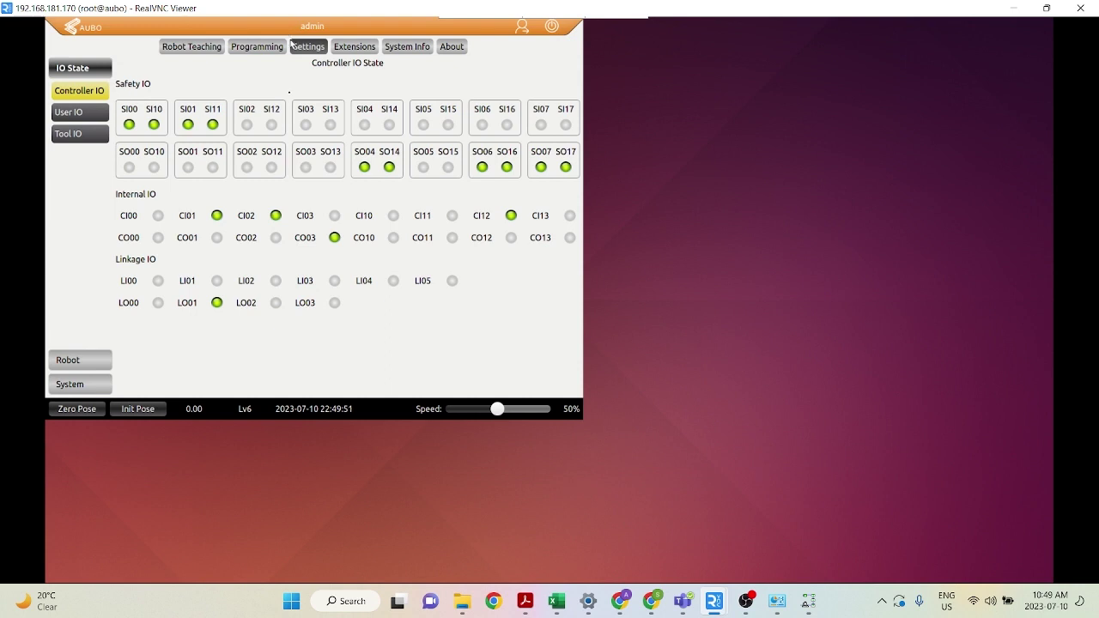
Run ifconfig under System > Network to confirm eth1 is 192.168.181.170, then return to Modbus IO Config.
{"action": "left_click", "coordinate": [79, 384]}
{"action": "left_click", "coordinate": [82, 183]}
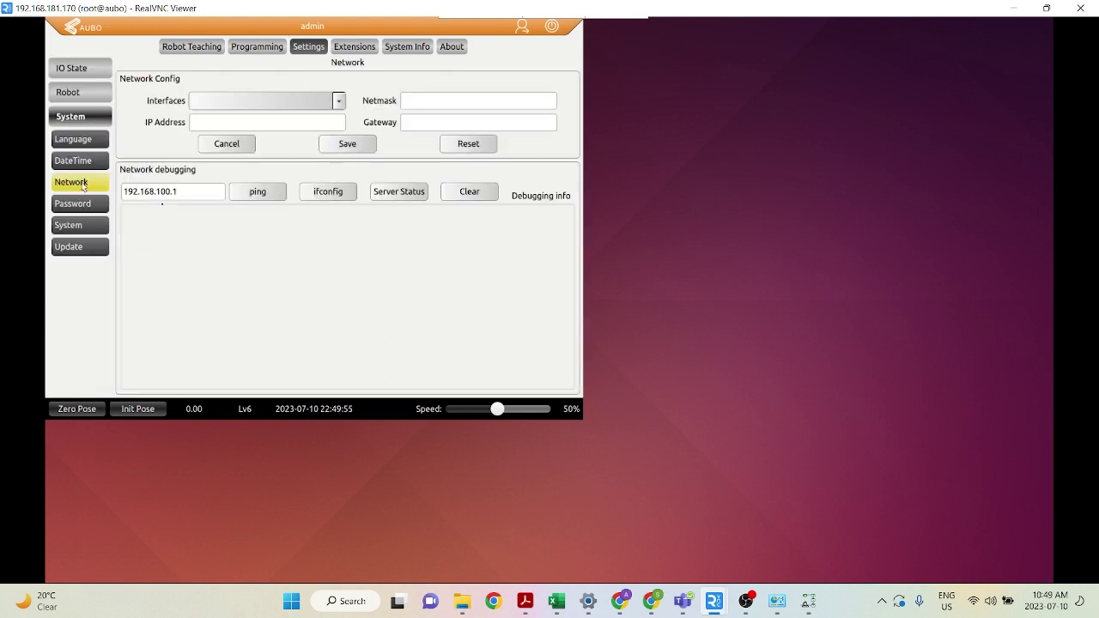
{"action": "left_click", "coordinate": [323, 194]}
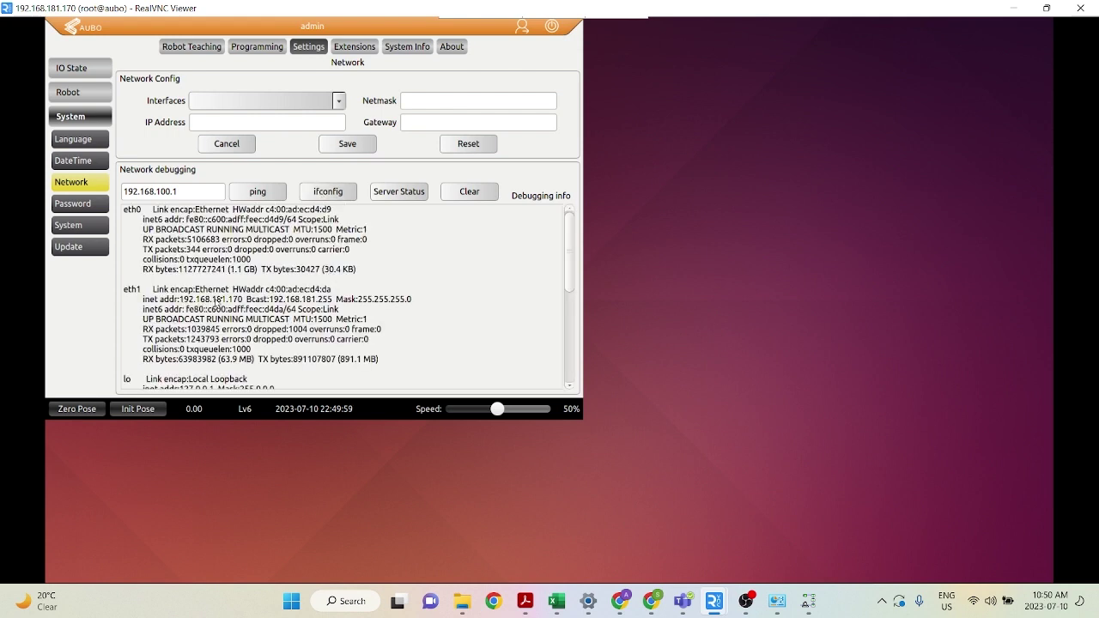
{"action": "left_click", "coordinate": [364, 50]}
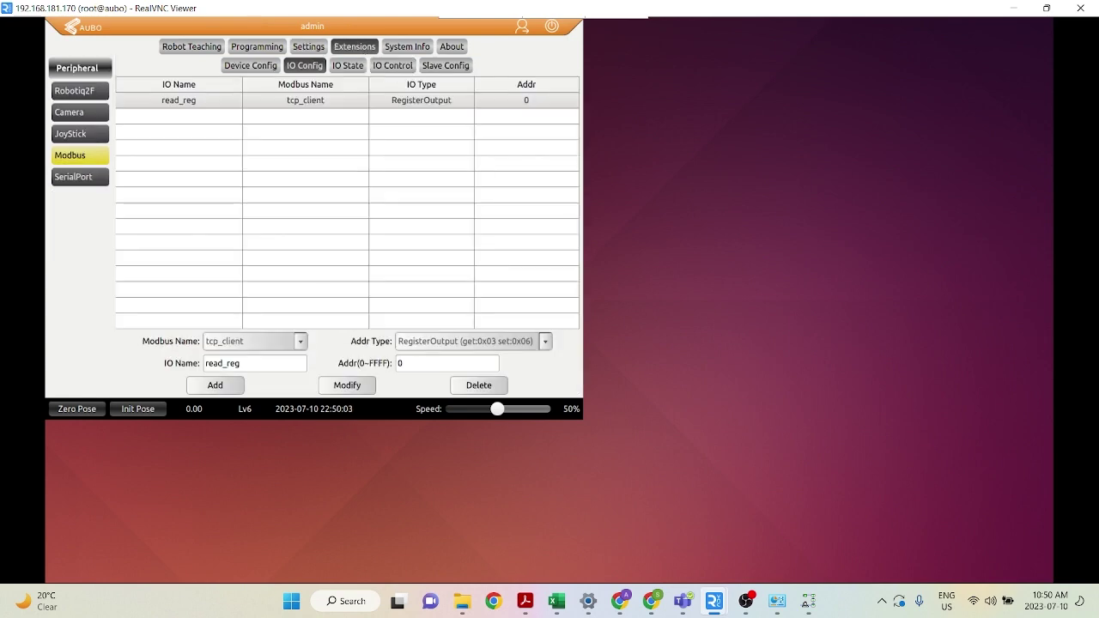
Start Connection > Connect in Modbus Slave, postponing registration and acknowledging the trial reminder.
{"action": "key", "text": "alt+Tab"}
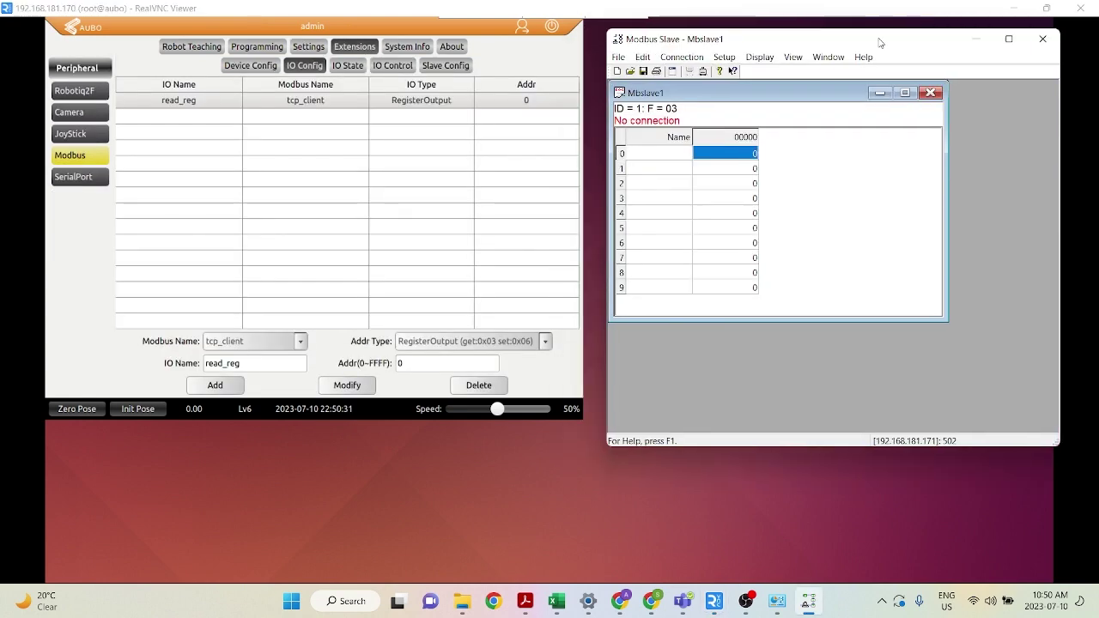
{"action": "left_click_drag", "start_coordinate": [876, 42], "coordinate": [843, 43]}
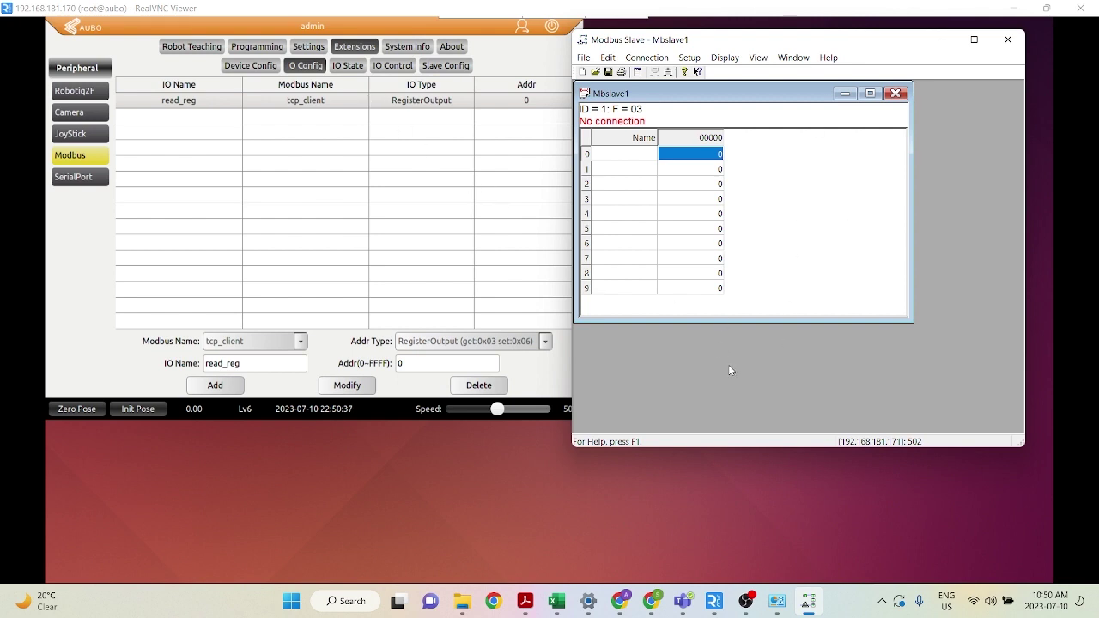
{"action": "left_click", "coordinate": [649, 57]}
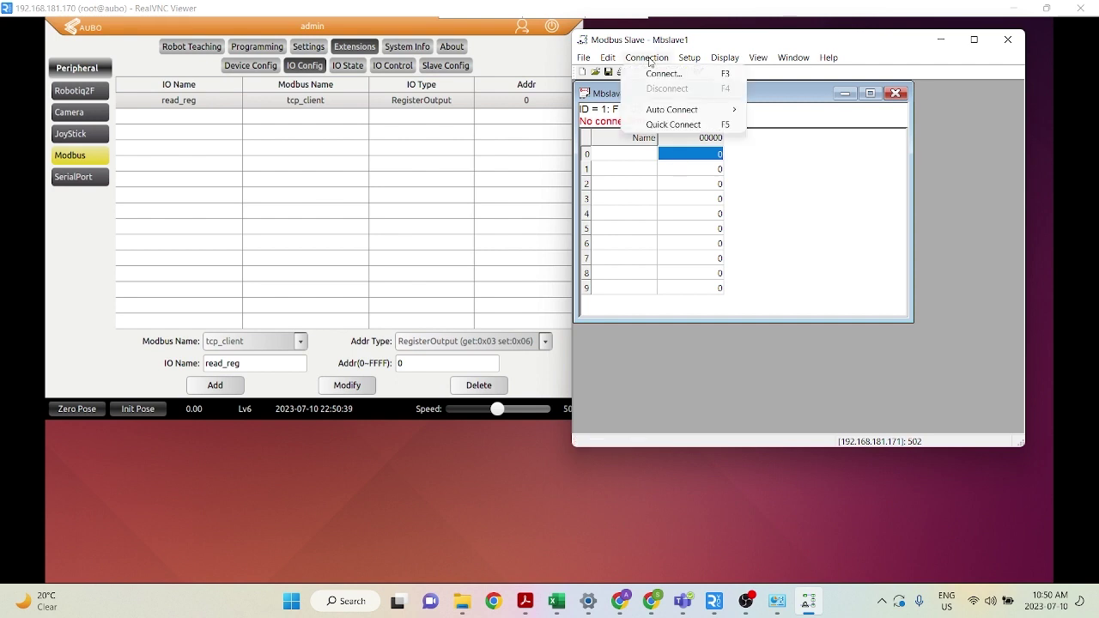
{"action": "left_click", "coordinate": [660, 74]}
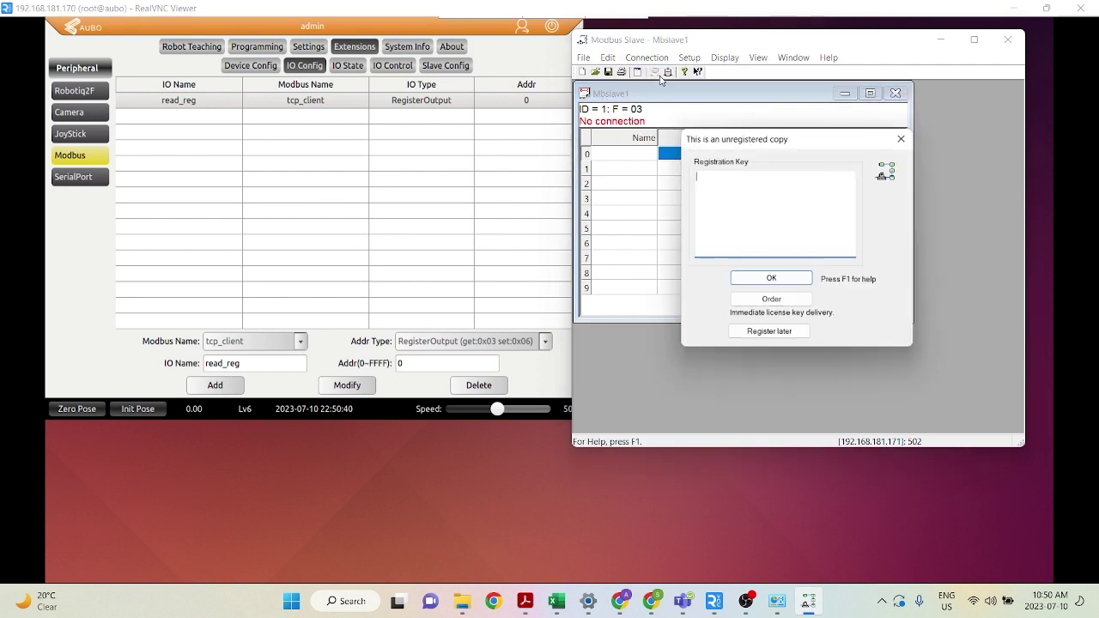
{"action": "left_click", "coordinate": [769, 330]}
{"action": "left_click", "coordinate": [868, 280]}
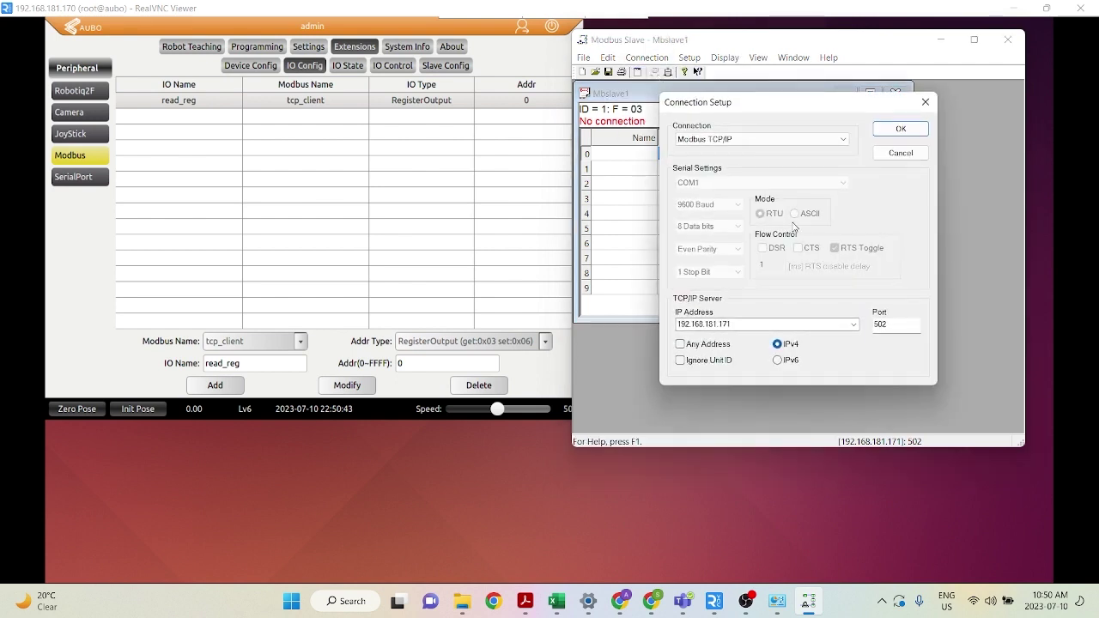
Use Modbus TCP/IP at 192.168.181.171 and check that the port is 502.
{"action": "left_click", "coordinate": [728, 143]}
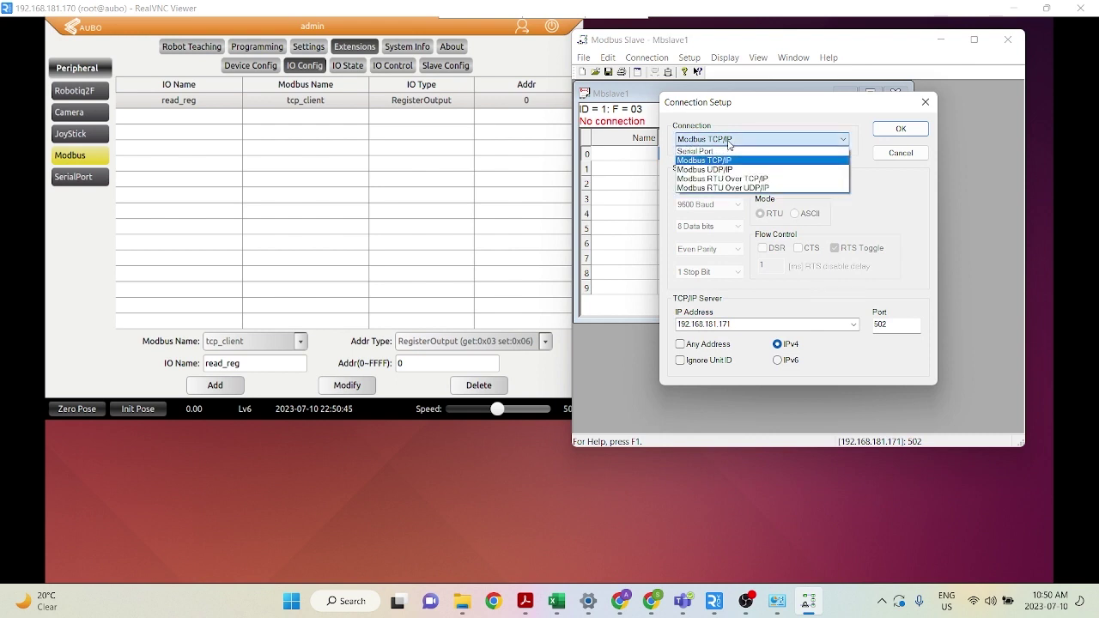
{"action": "left_click", "coordinate": [726, 166]}
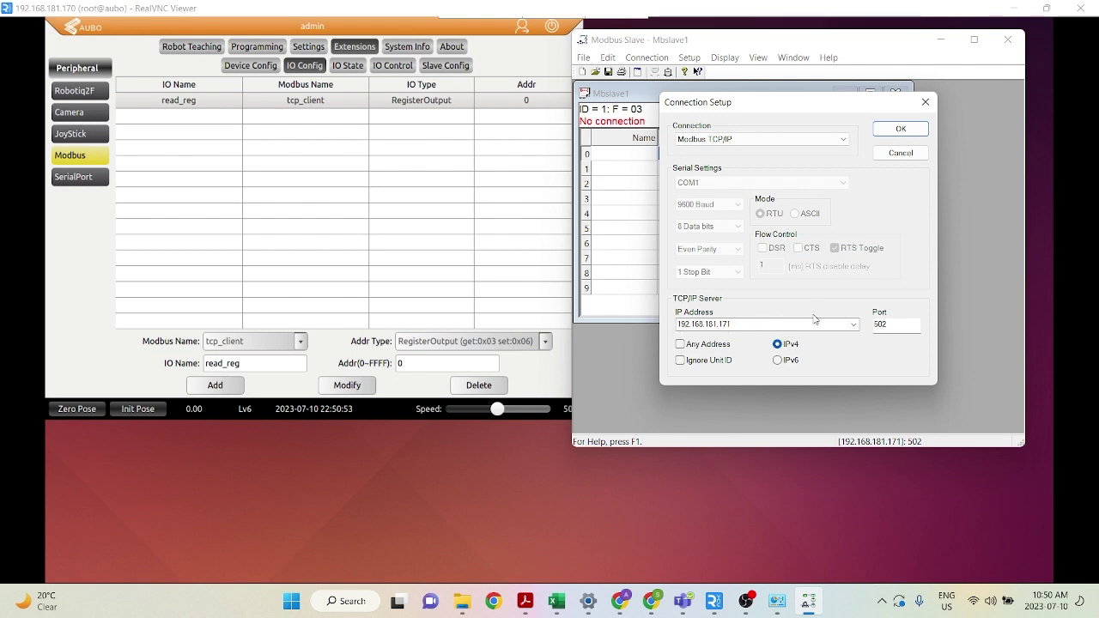
{"action": "left_click_drag", "start_coordinate": [895, 320], "coordinate": [867, 323]}
Confirm Modbus Slave's TCP/IP connection setup so it listens on port 502.
{"action": "left_click", "coordinate": [251, 68]}
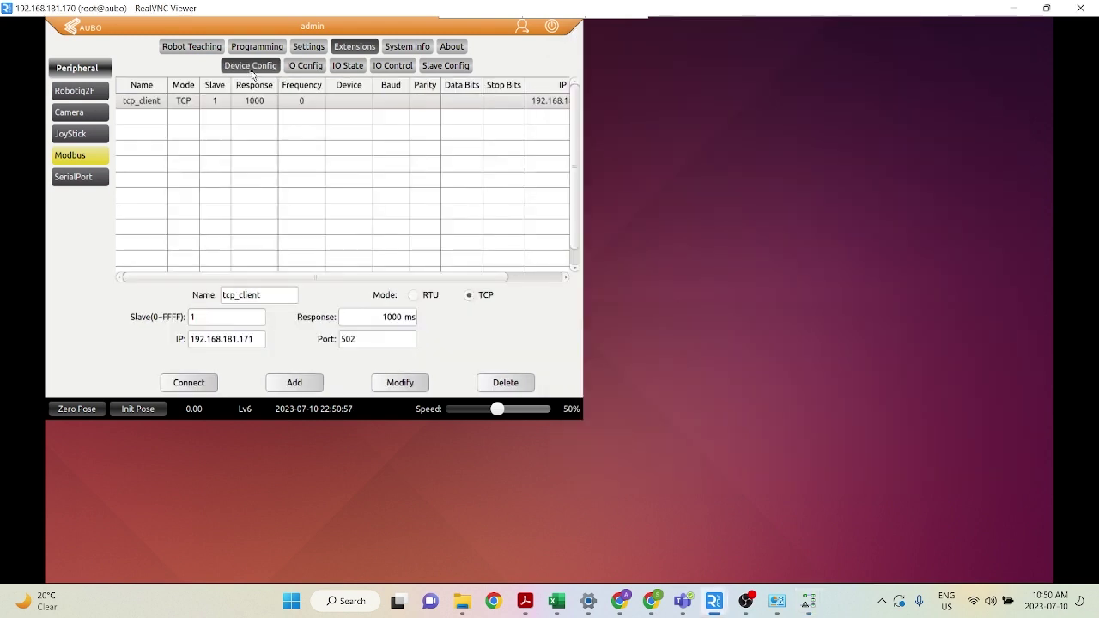
{"action": "left_click", "coordinate": [808, 601]}
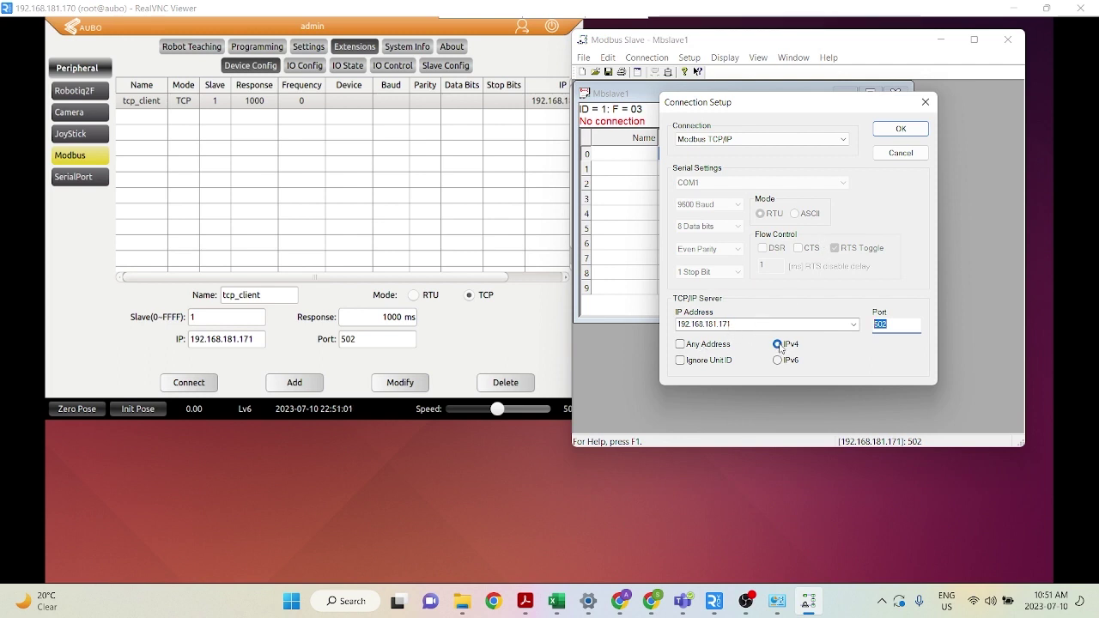
{"action": "left_click", "coordinate": [900, 131]}
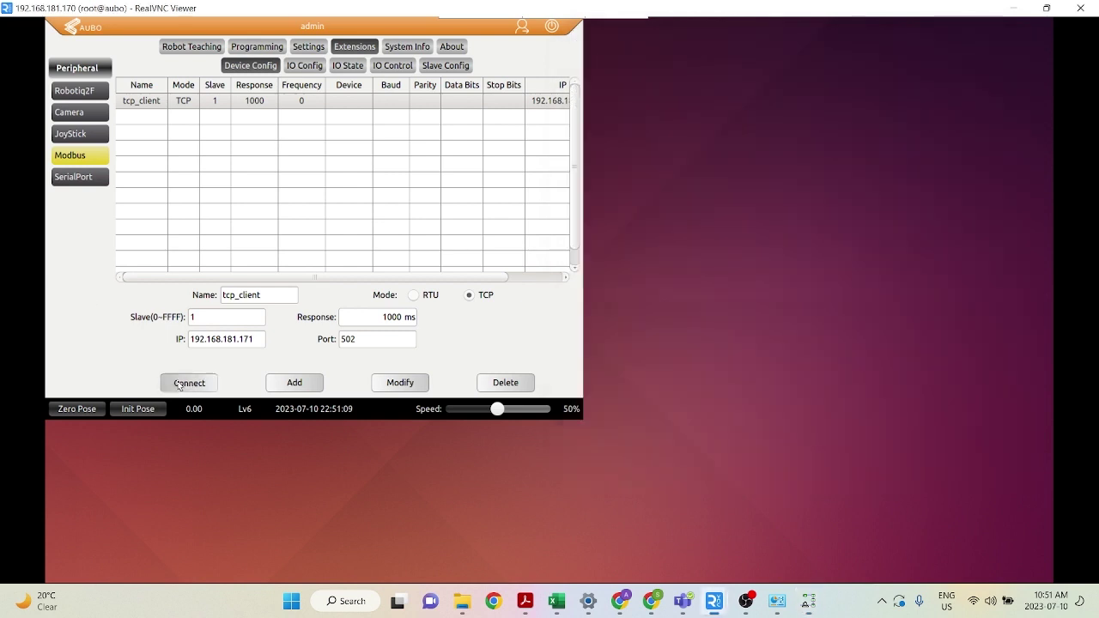
Connect tcp_client from the pendant's Device Config and acknowledge the success message.
{"action": "left_click", "coordinate": [179, 385]}
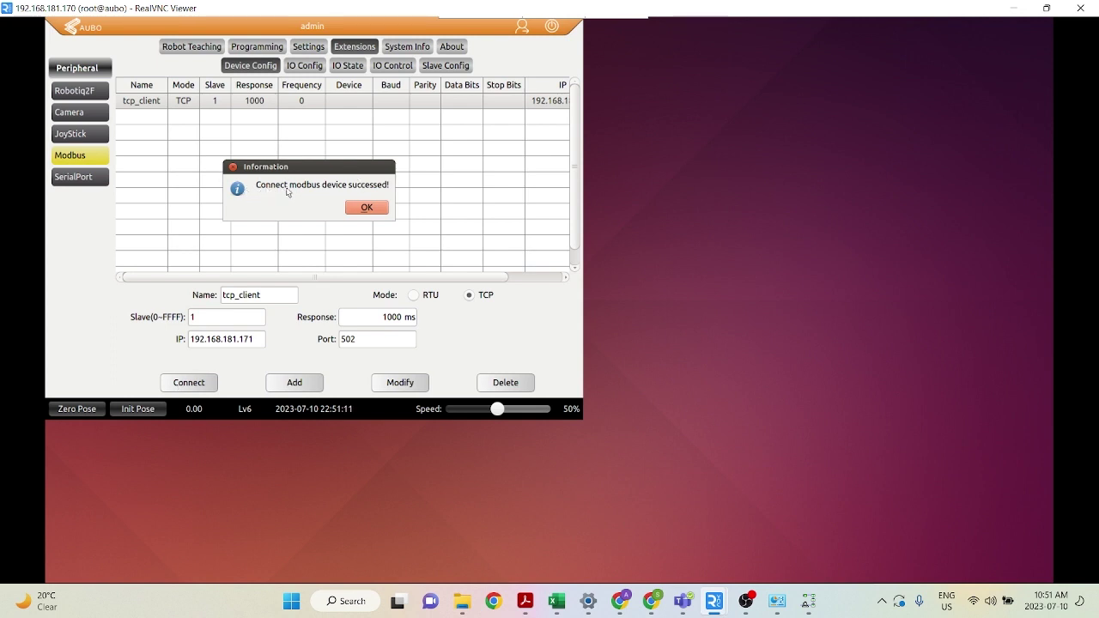
{"action": "left_click", "coordinate": [368, 209]}
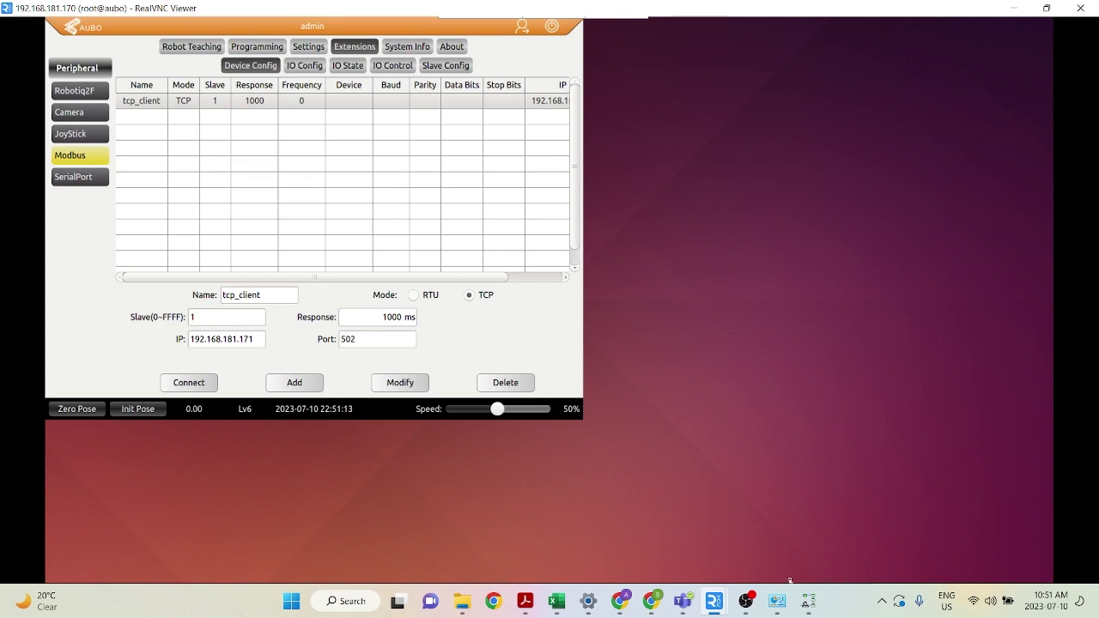
{"action": "left_click", "coordinate": [808, 601]}
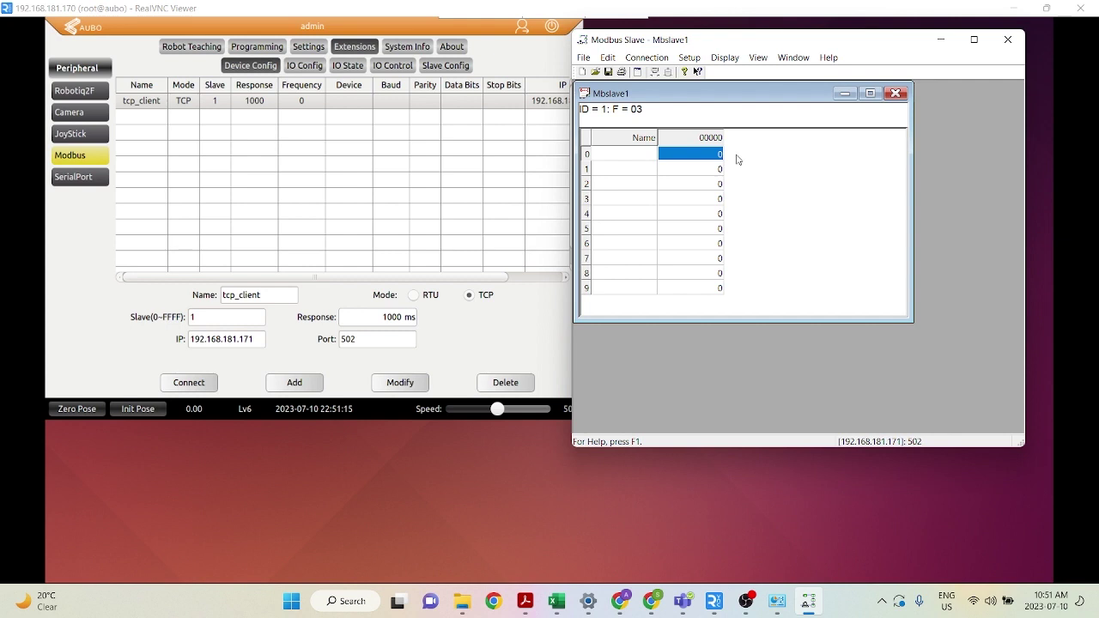
Open Modbus Slave's Slave Definition and look at the pendant's register address types.
{"action": "left_click_drag", "start_coordinate": [782, 45], "coordinate": [799, 45]}
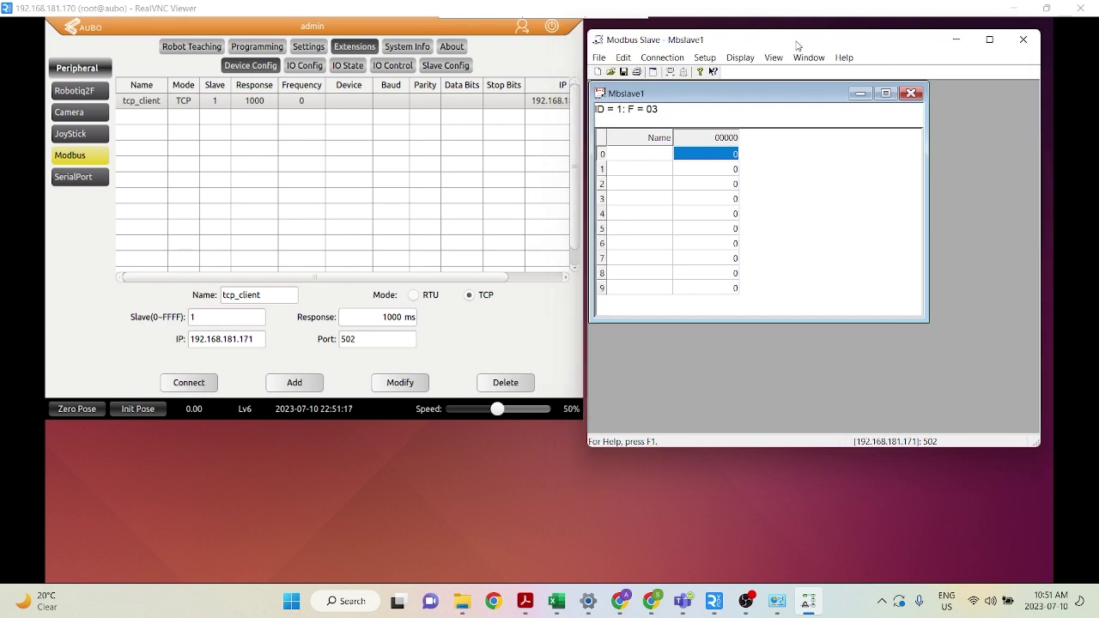
{"action": "left_click", "coordinate": [706, 57]}
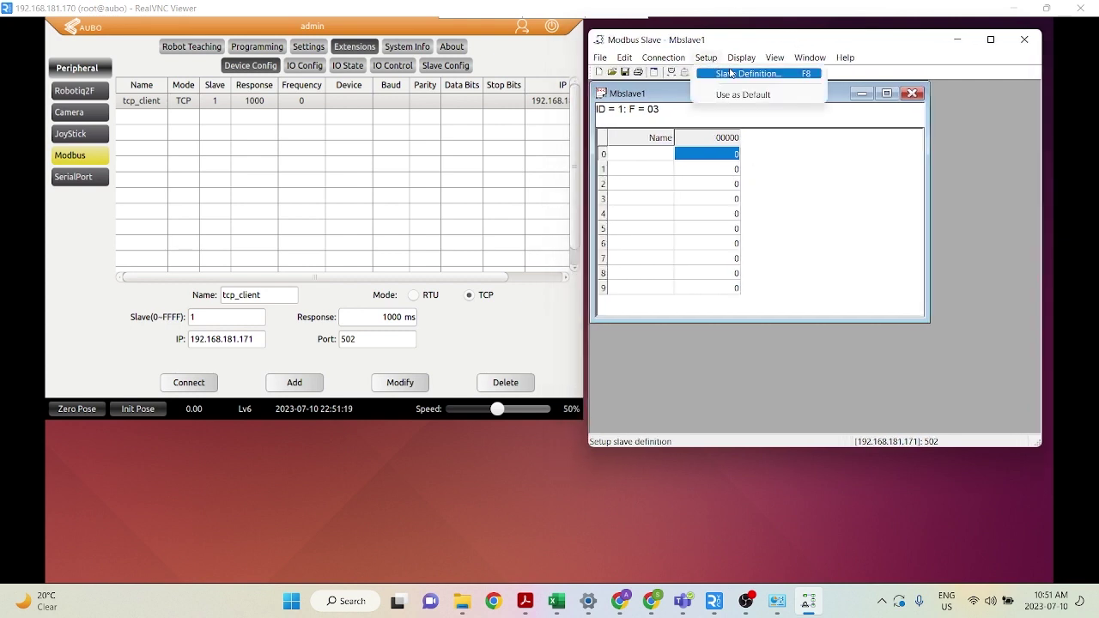
{"action": "left_click", "coordinate": [733, 74]}
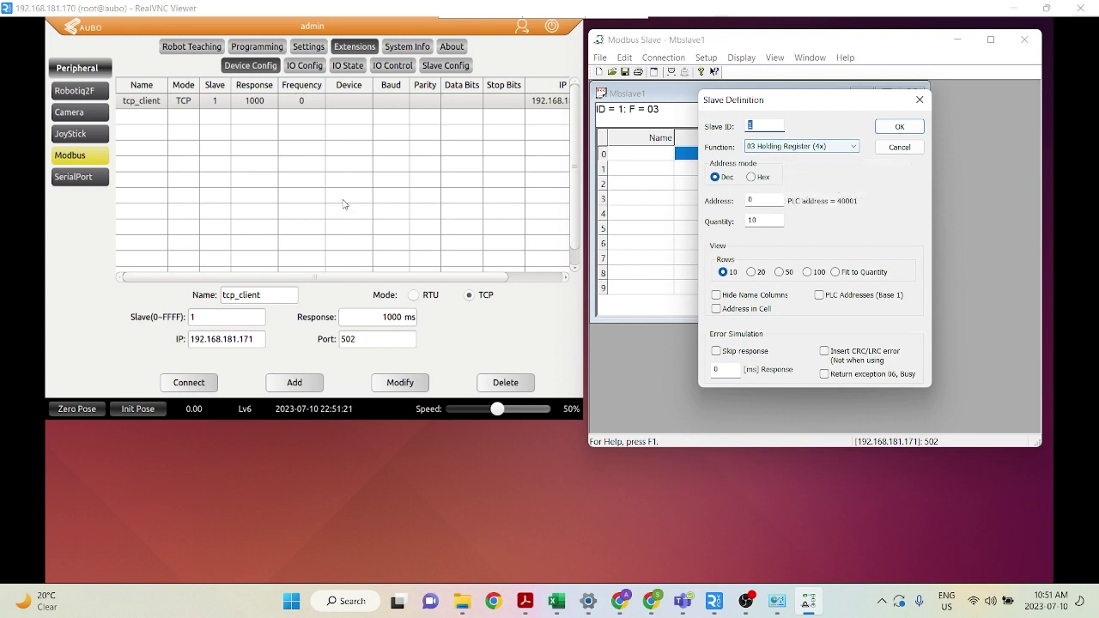
{"action": "left_click", "coordinate": [302, 65]}
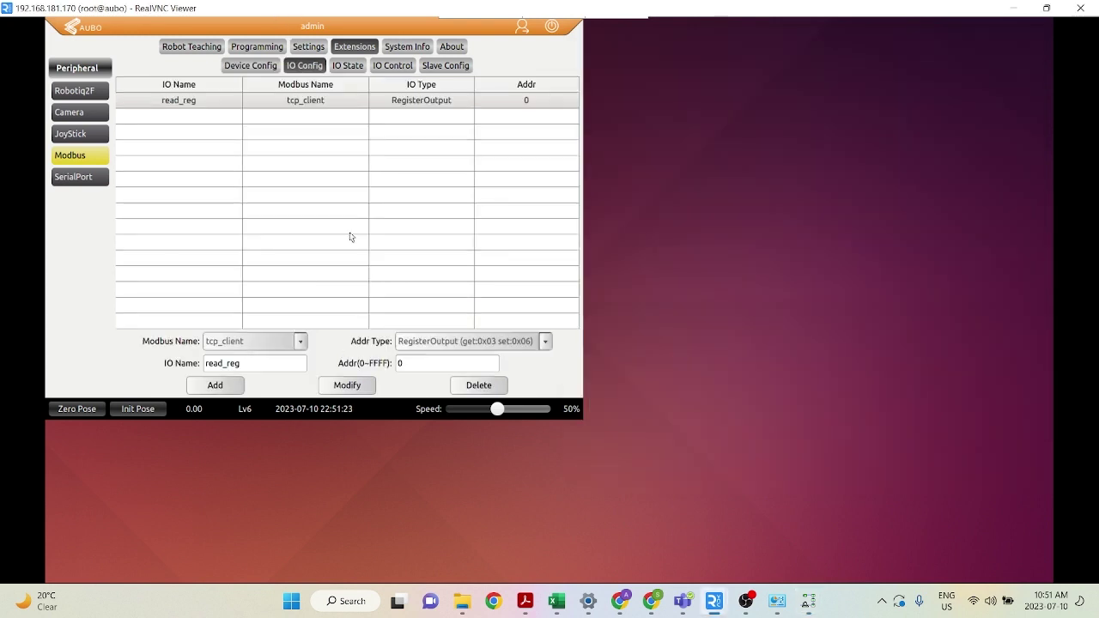
{"action": "left_click", "coordinate": [452, 344]}
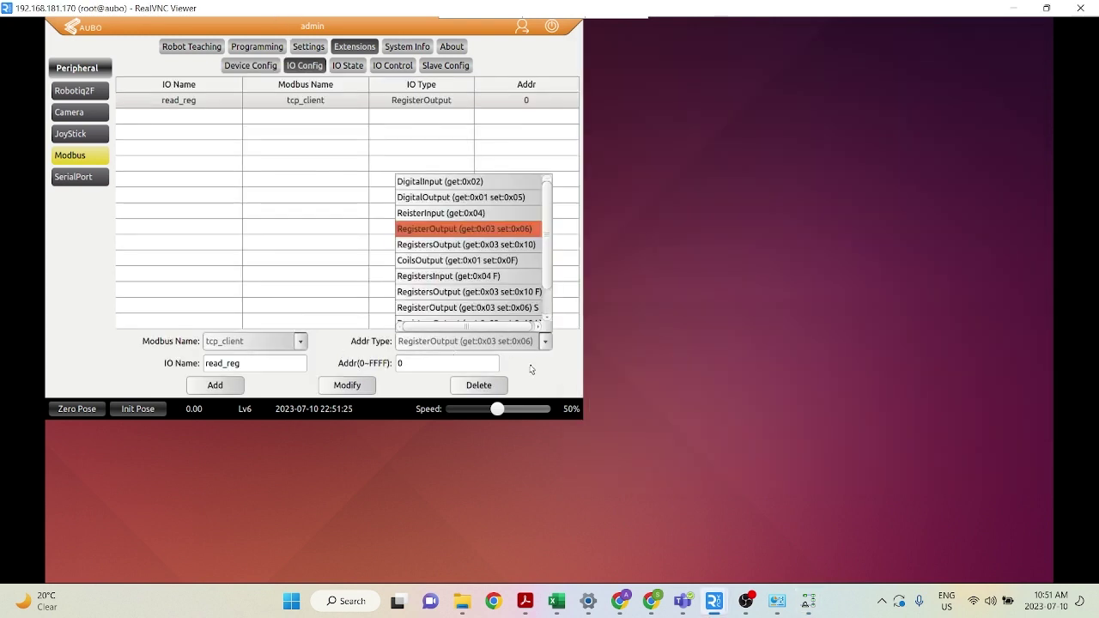
Define the slave as 03 Holding Register (4x), ID 1, address 0, quantity 10.
{"action": "left_click", "coordinate": [808, 601]}
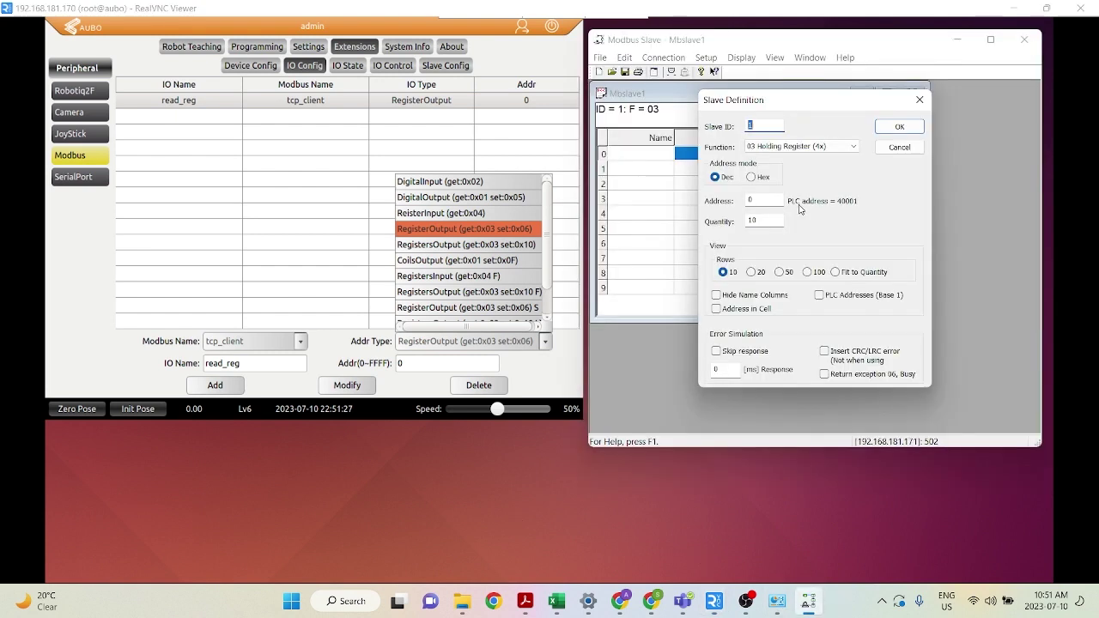
{"action": "left_click", "coordinate": [786, 151]}
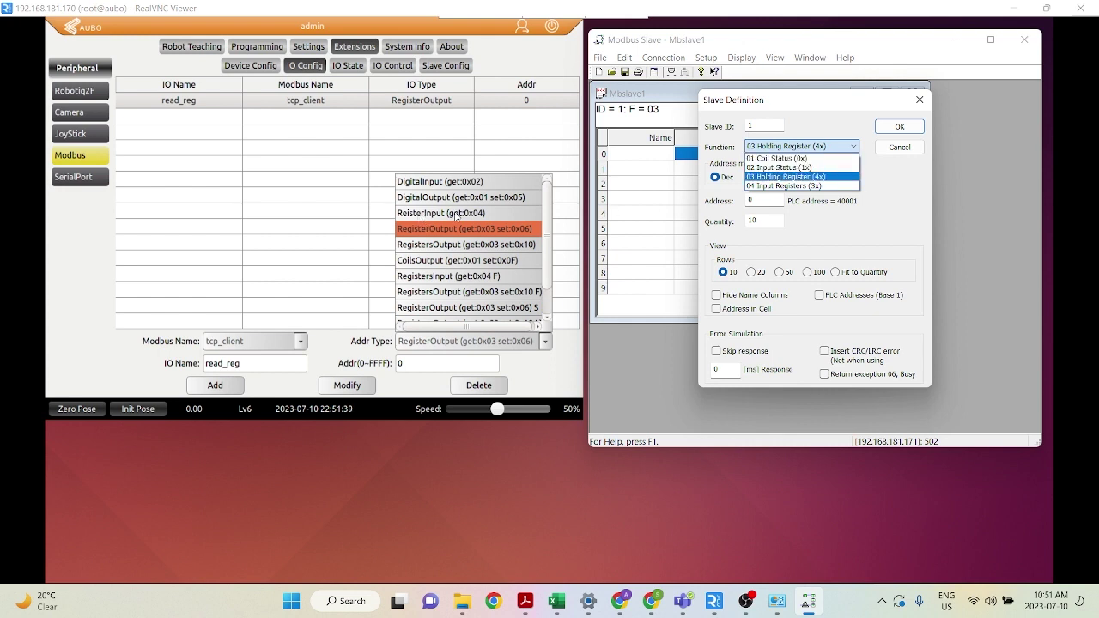
{"action": "left_click", "coordinate": [793, 177]}
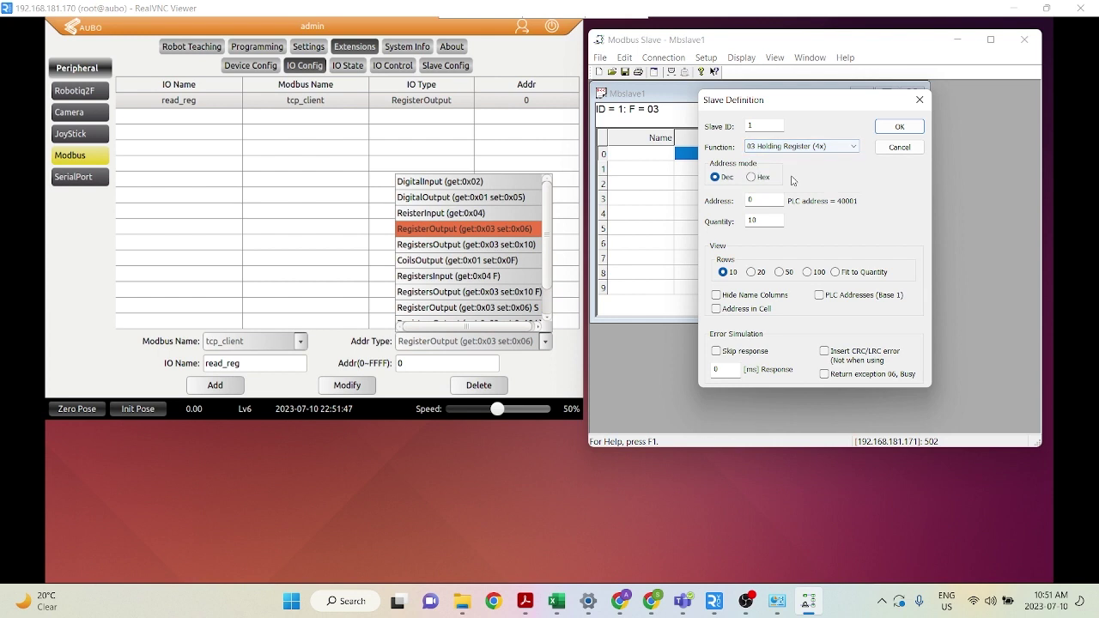
{"action": "left_click", "coordinate": [901, 129]}
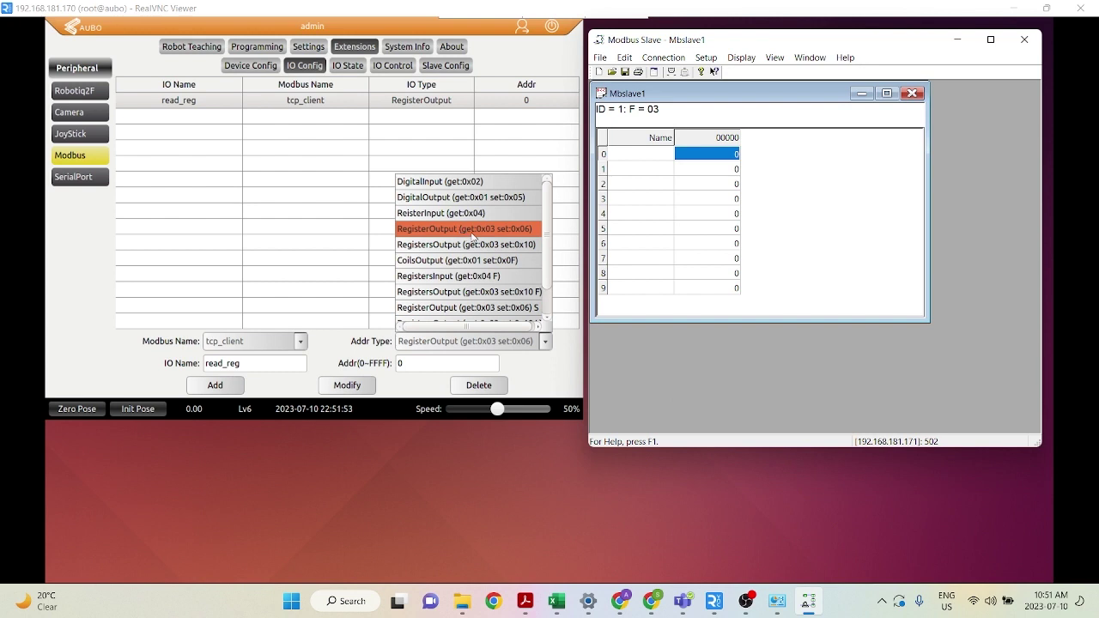
Send value 3 to read_reg from IO Control and confirm Modbus Slave register 0 reads 3.
{"action": "left_click", "coordinate": [548, 379]}
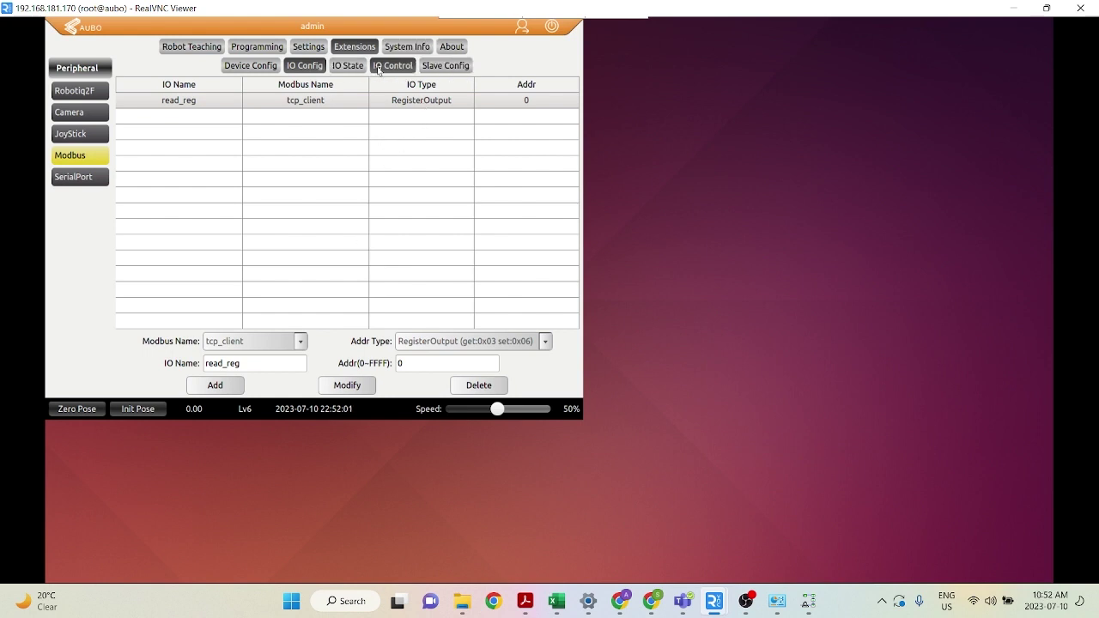
{"action": "left_click", "coordinate": [392, 66]}
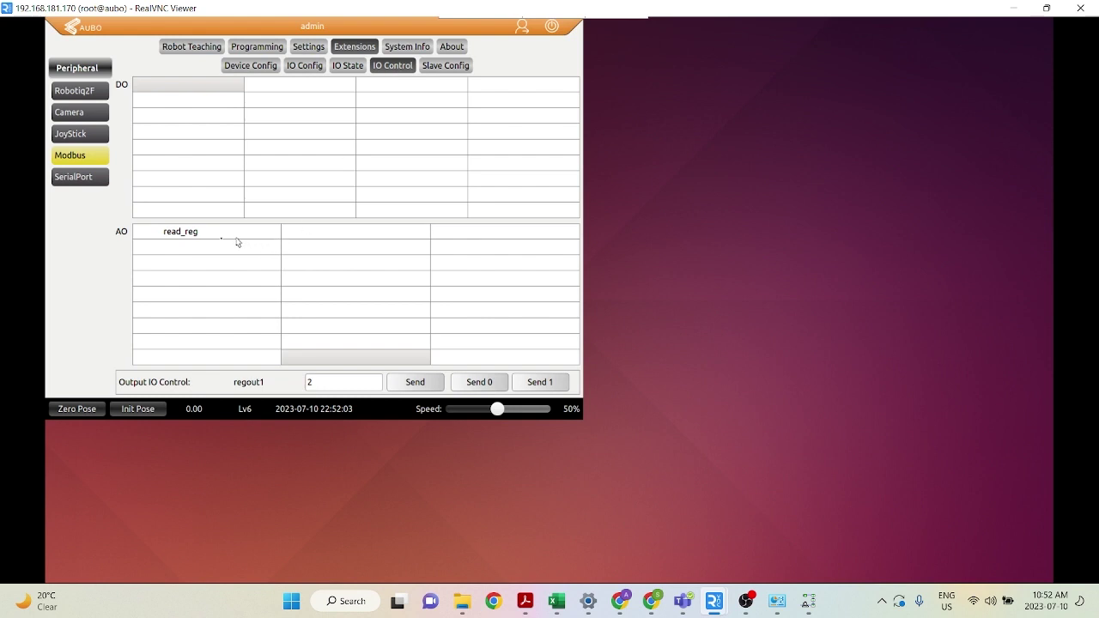
{"action": "left_click", "coordinate": [205, 233]}
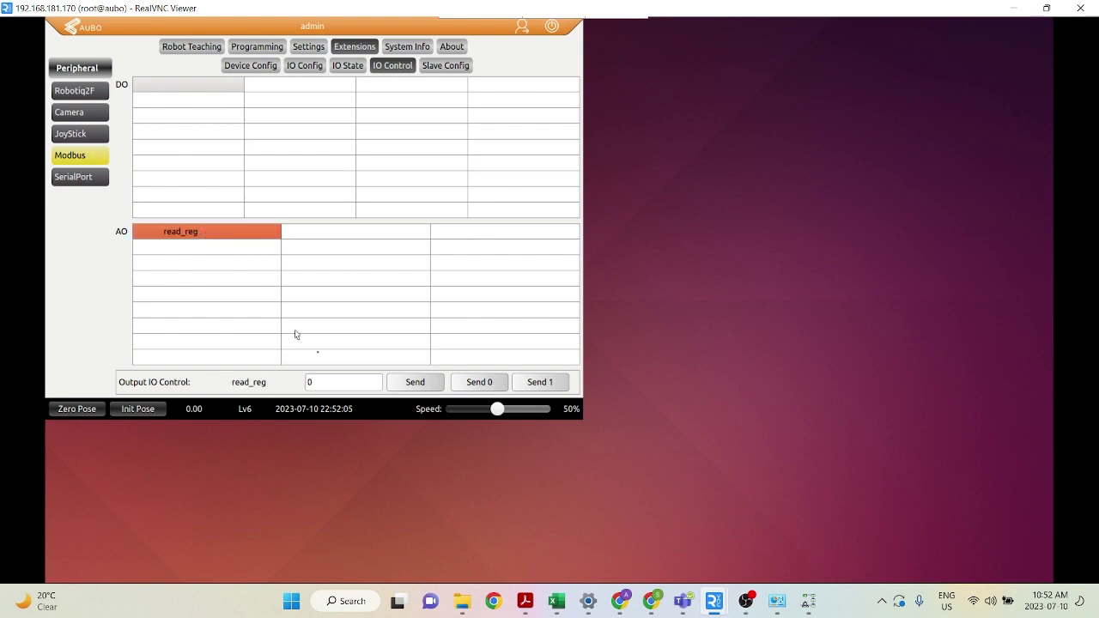
{"action": "left_click", "coordinate": [341, 382]}
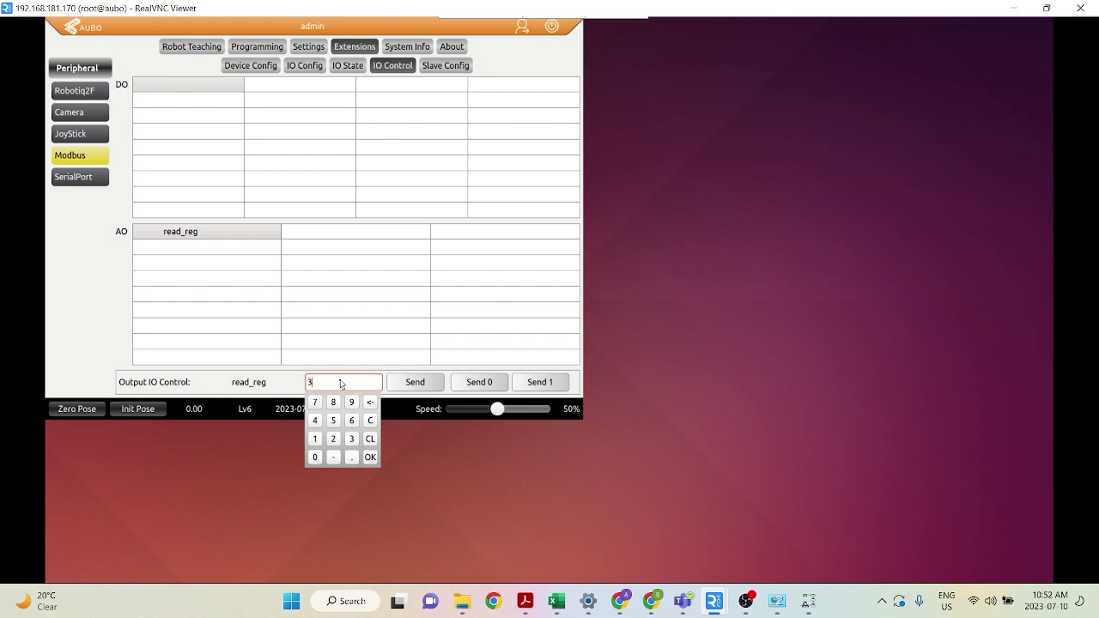
{"action": "type", "text": "3"}
{"action": "left_click", "coordinate": [408, 385]}
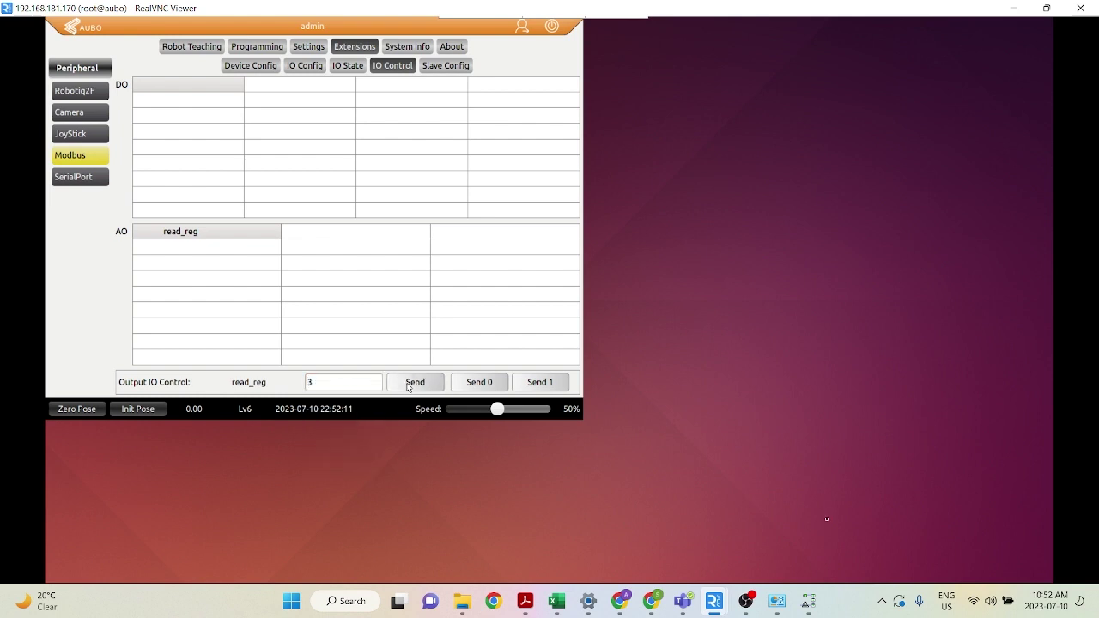
{"action": "left_click", "coordinate": [808, 601]}
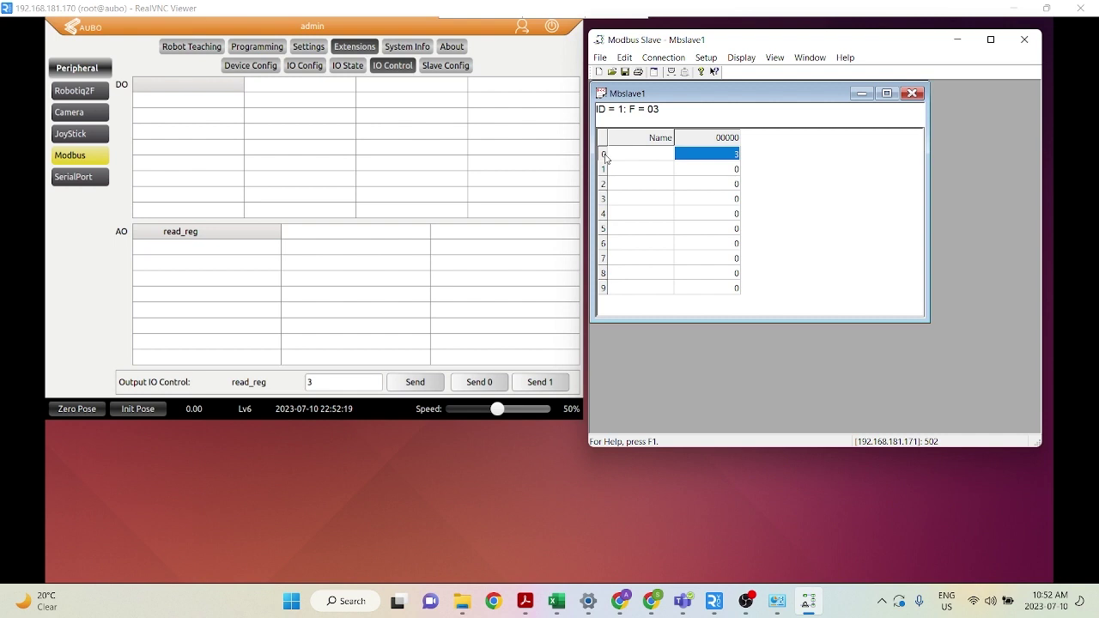
Return to the pendant's IO Config page and select read_reg's address field.
{"action": "left_click", "coordinate": [312, 71]}
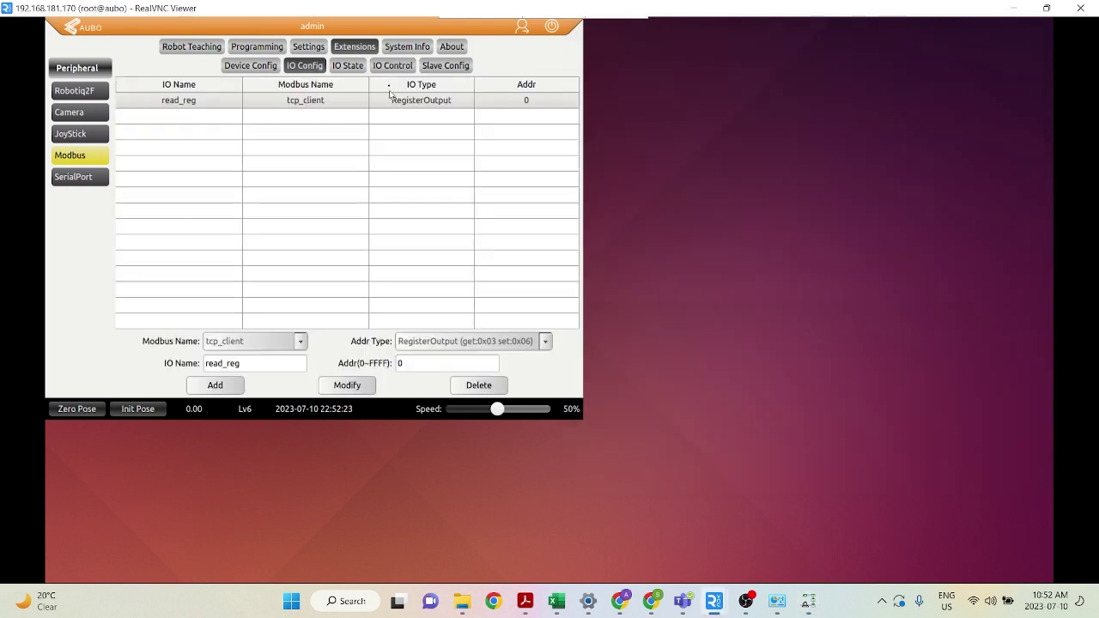
{"action": "left_click", "coordinate": [423, 363]}
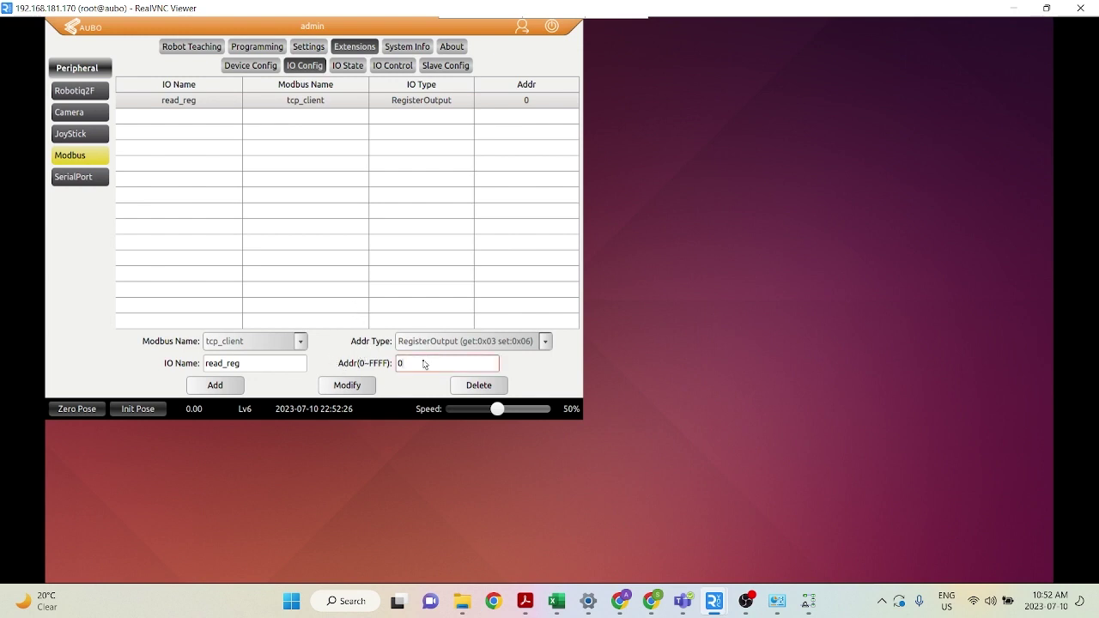
{"action": "left_click", "coordinate": [559, 366]}
{"action": "key", "text": "alt+Tab"}
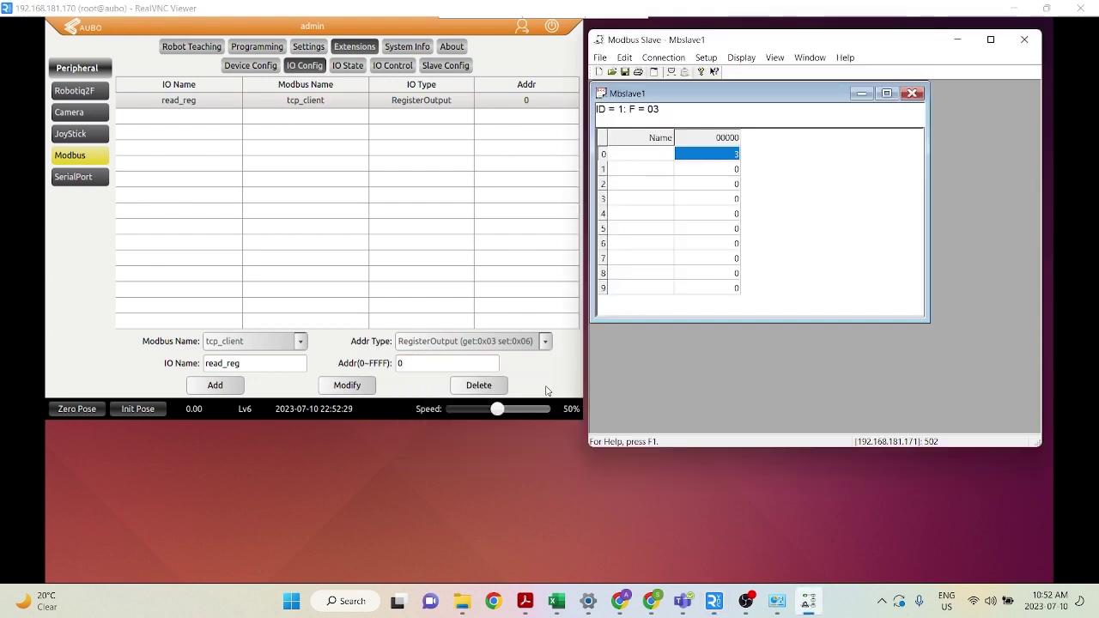
Replace read_reg's address 0 with 2, apply it with Modify, and bring up Modbus Slave.
{"action": "left_click", "coordinate": [433, 368]}
{"action": "key", "text": "BackSpace"}
{"action": "type", "text": "2"}
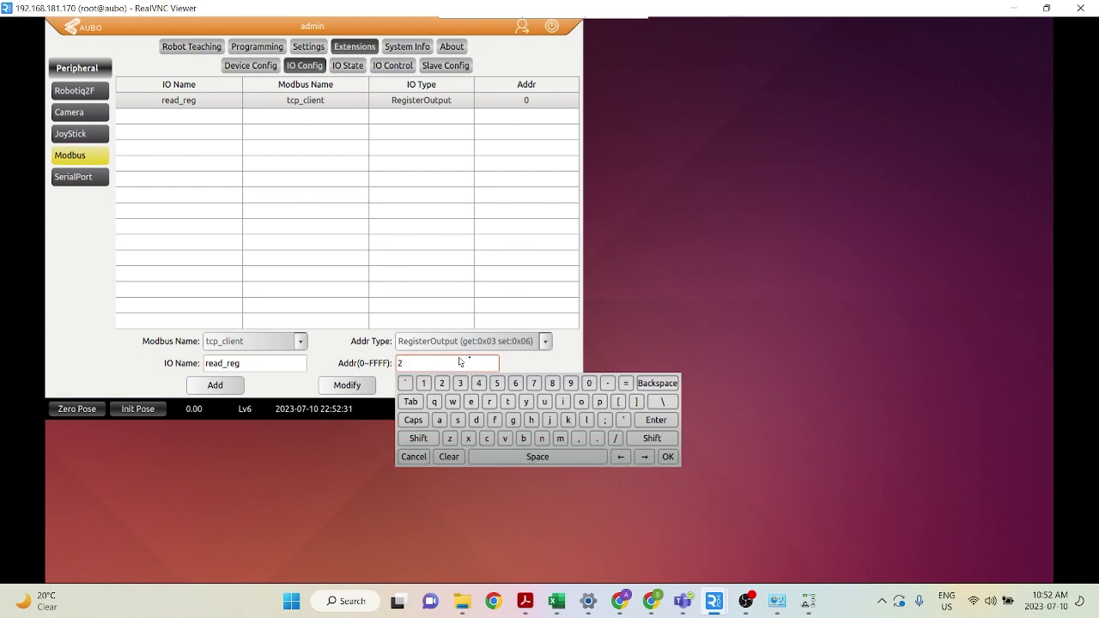
{"action": "left_click", "coordinate": [517, 367]}
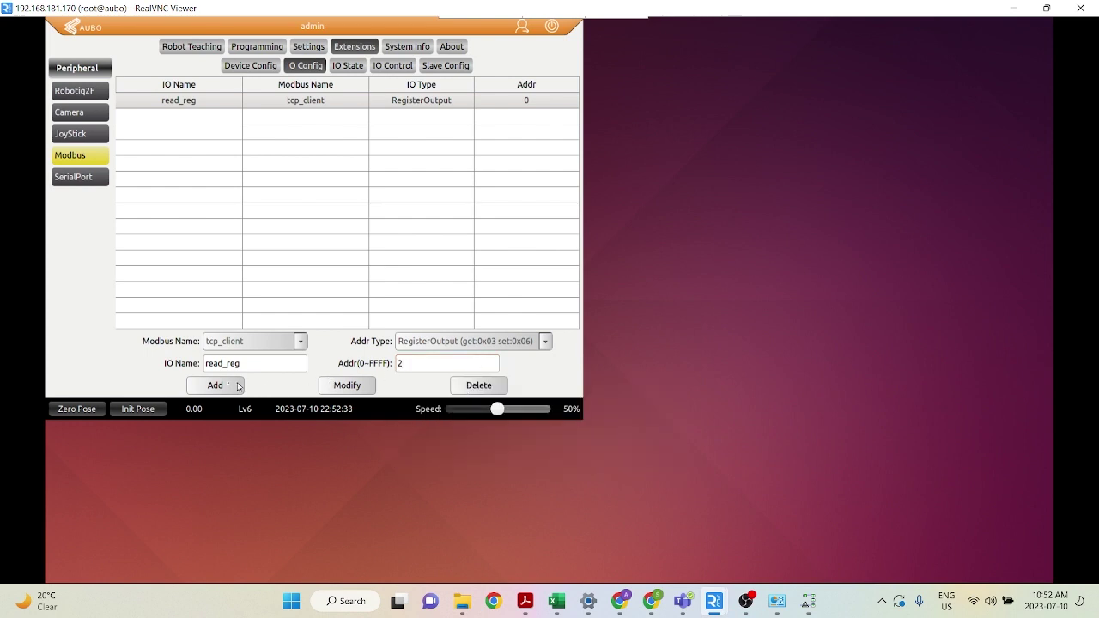
{"action": "left_click", "coordinate": [344, 388]}
{"action": "left_click", "coordinate": [807, 601]}
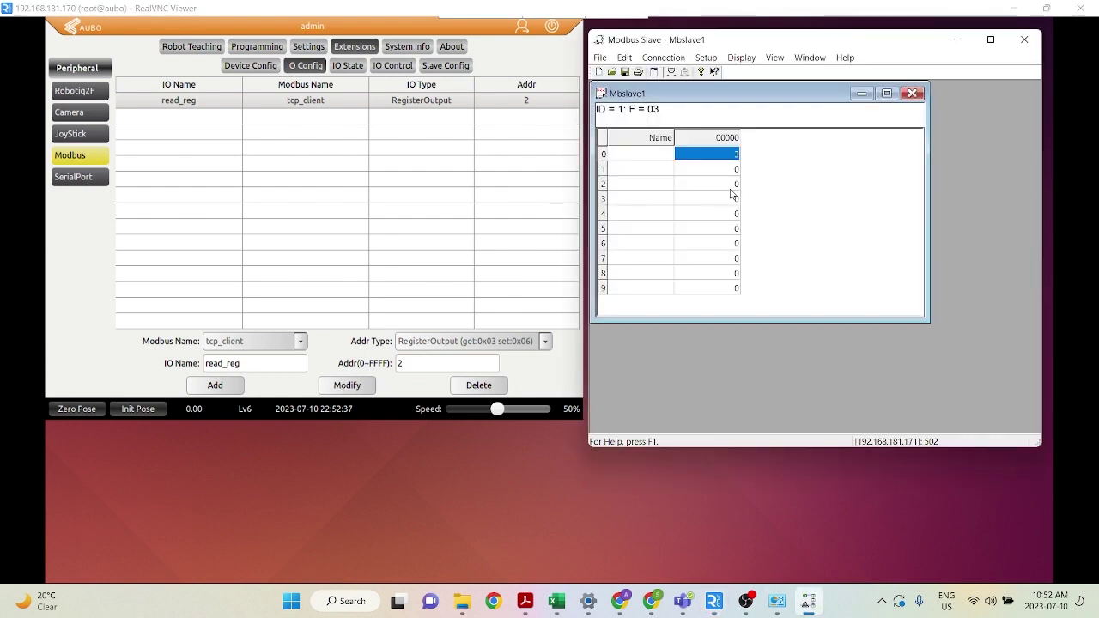
Send 6 through read_reg, confirm Modbus Slave register 2 shows 6, then return to IO Config.
{"action": "left_click", "coordinate": [375, 66]}
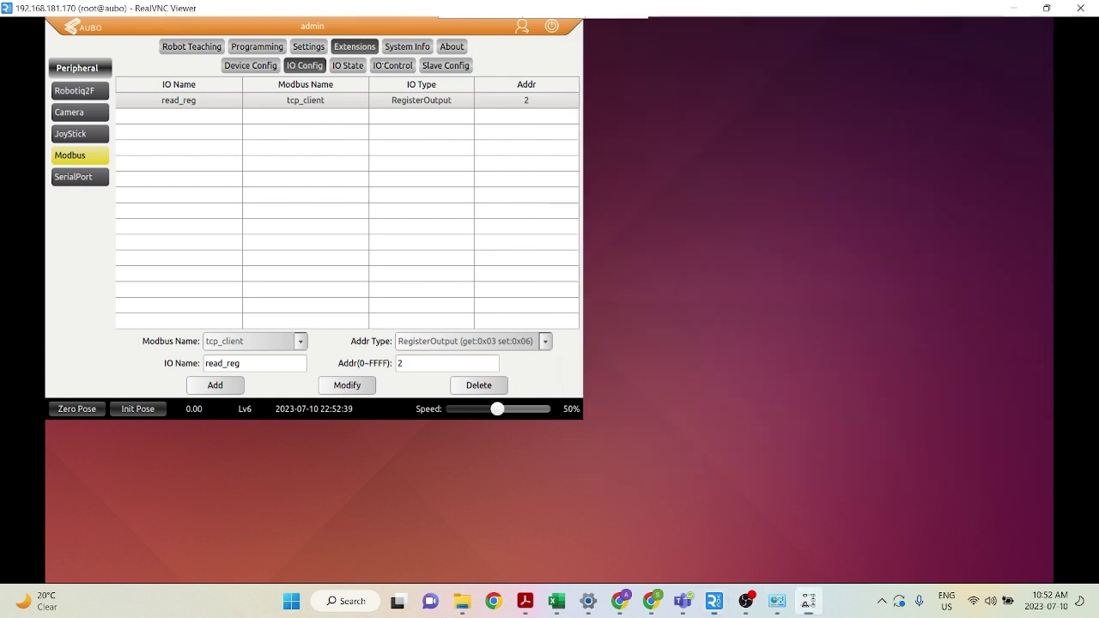
{"action": "left_click", "coordinate": [329, 383]}
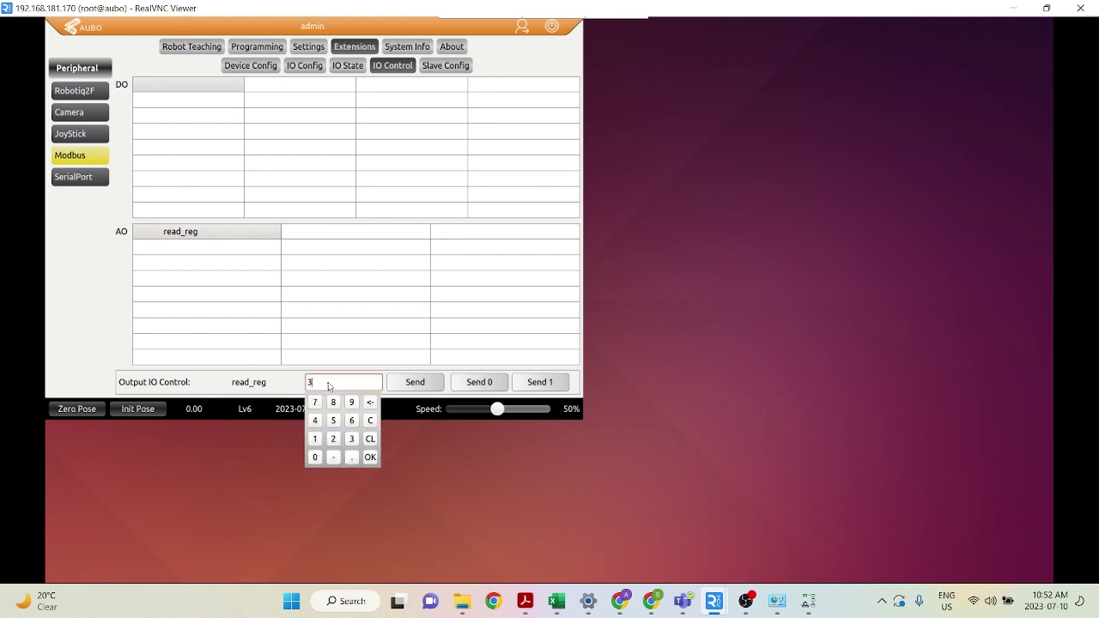
{"action": "left_click", "coordinate": [409, 383]}
{"action": "left_click", "coordinate": [808, 601]}
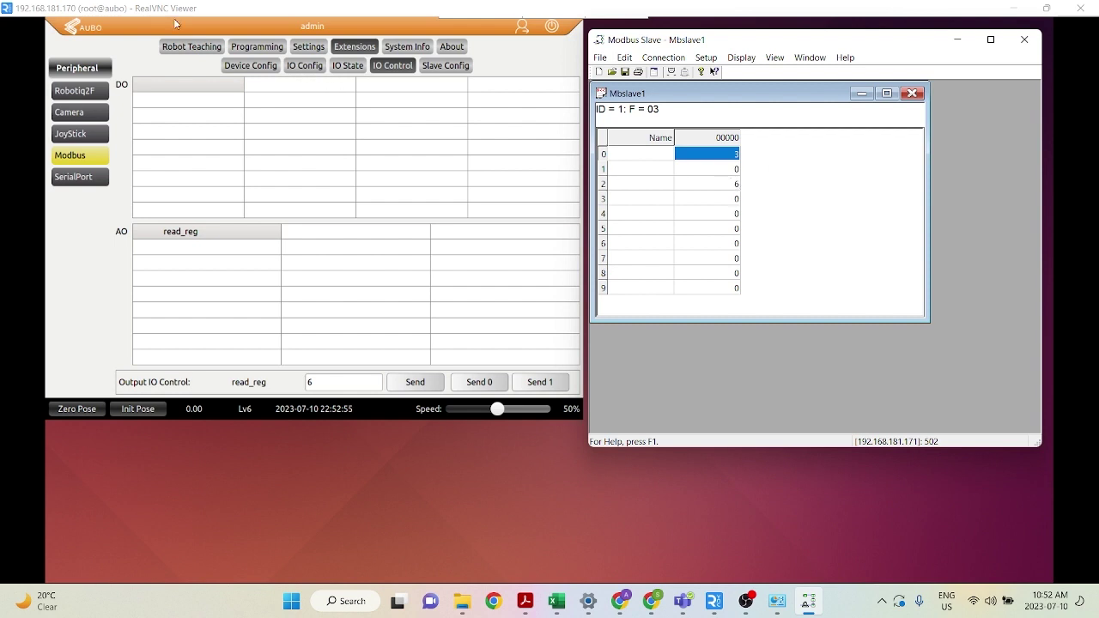
{"action": "left_click", "coordinate": [316, 69]}
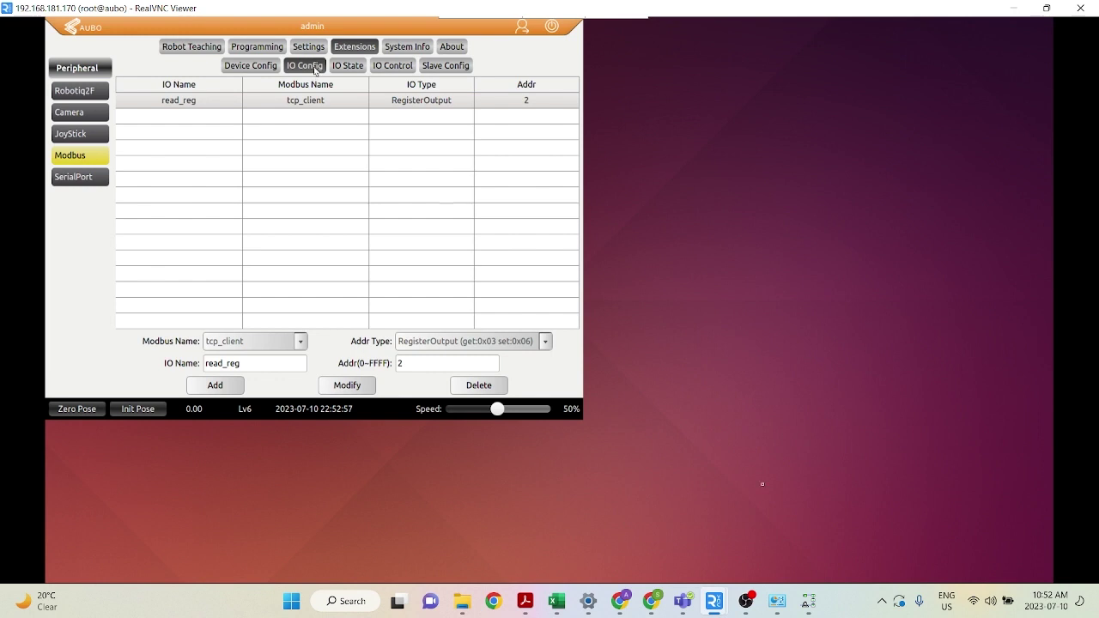
{"action": "key", "text": "alt+Tab"}
Set Modbus Slave register 2 to 9, confirm the pendant reads read_reg as 9, and return to IO Config.
{"action": "left_click", "coordinate": [353, 67]}
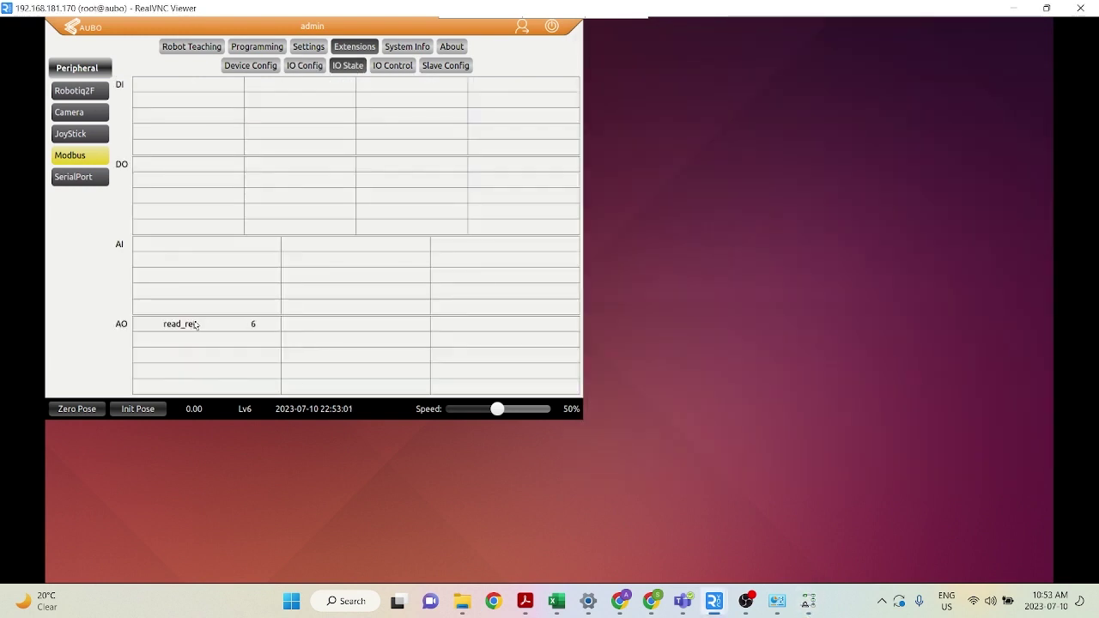
{"action": "left_click", "coordinate": [808, 601]}
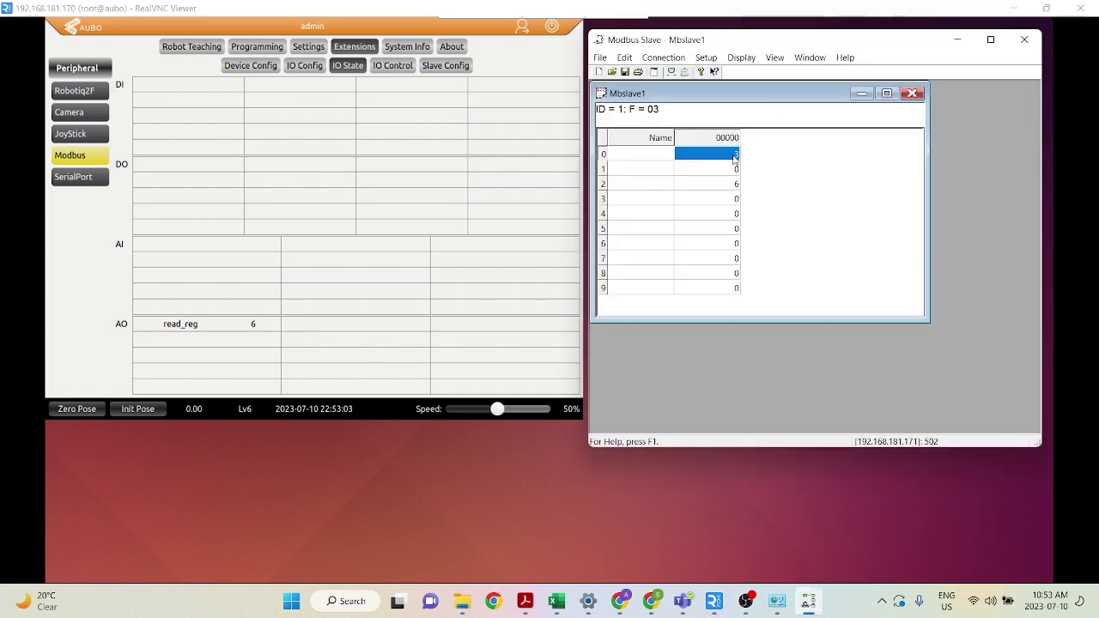
{"action": "double_click", "coordinate": [732, 184]}
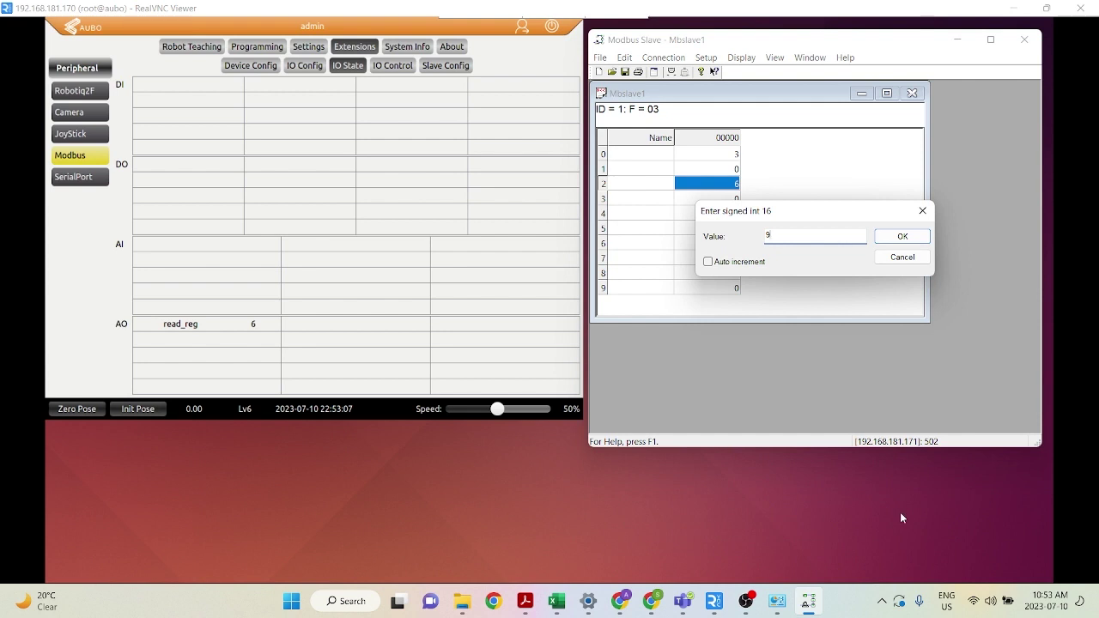
{"action": "left_click", "coordinate": [885, 238]}
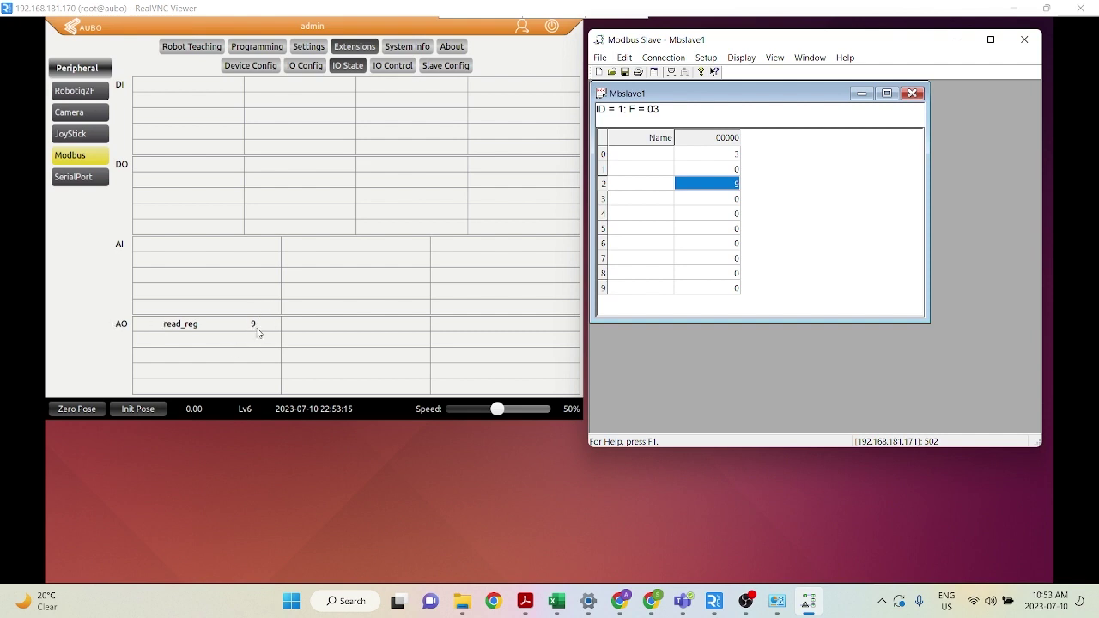
{"action": "left_click", "coordinate": [305, 67]}
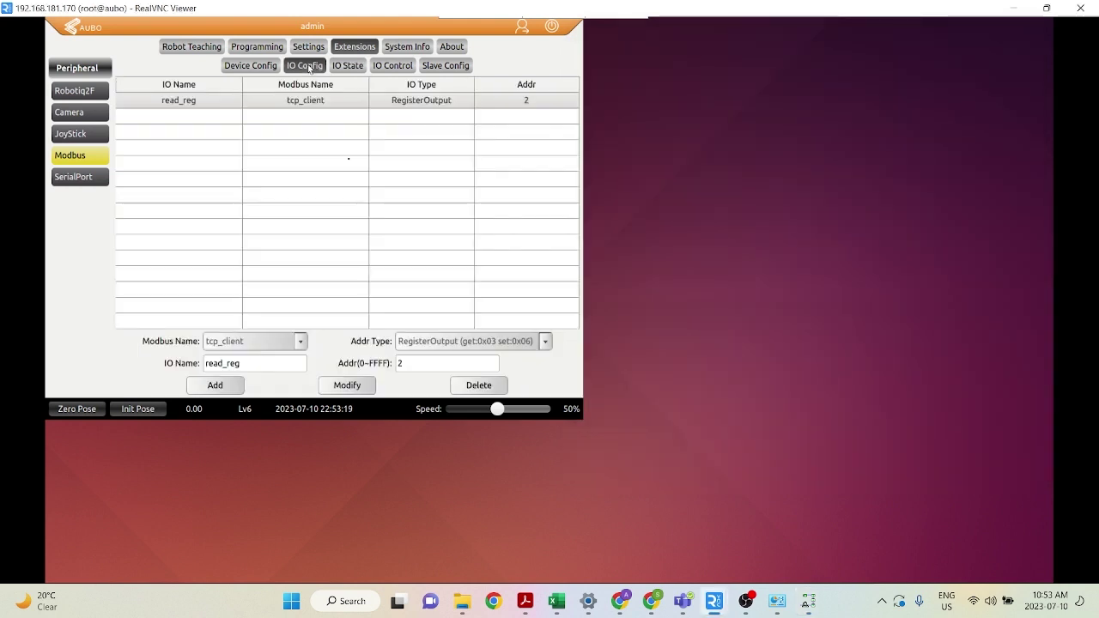
Start a new IO named digital_in with address type DigitalInput (get:0x02).
{"action": "left_click", "coordinate": [195, 120]}
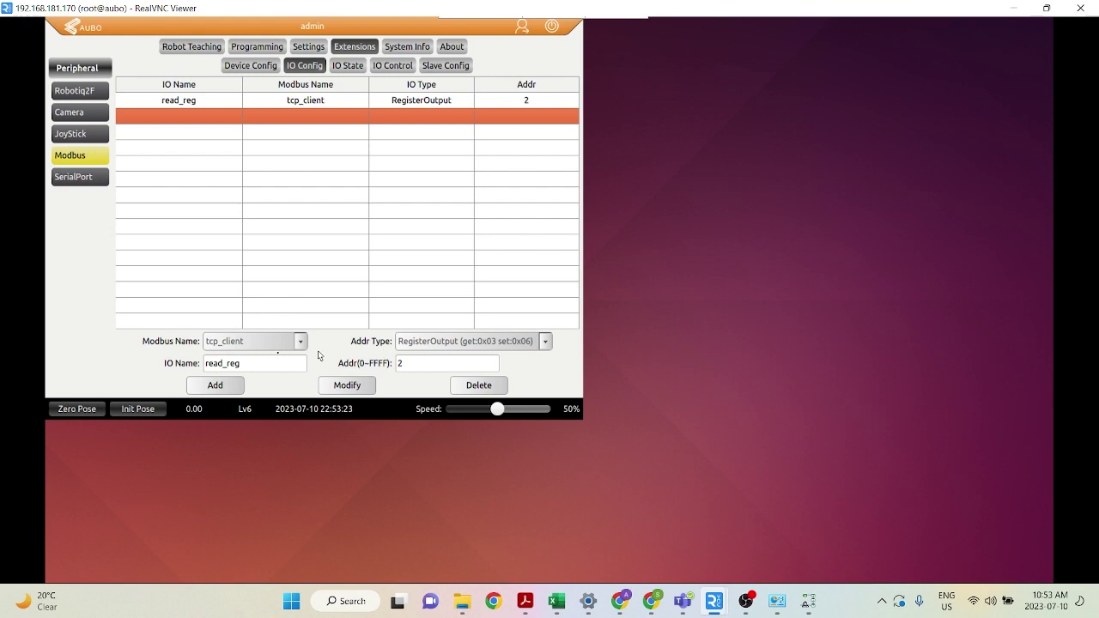
{"action": "left_click", "coordinate": [257, 364]}
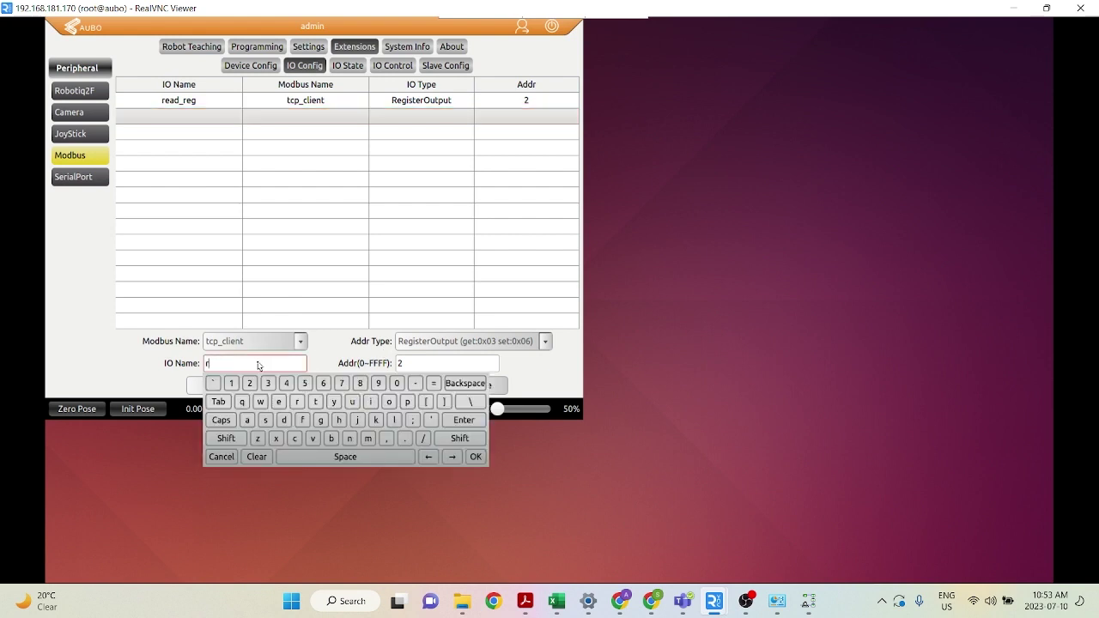
{"action": "type", "text": "digital_in"}
{"action": "left_click", "coordinate": [324, 353]}
{"action": "left_click", "coordinate": [487, 345]}
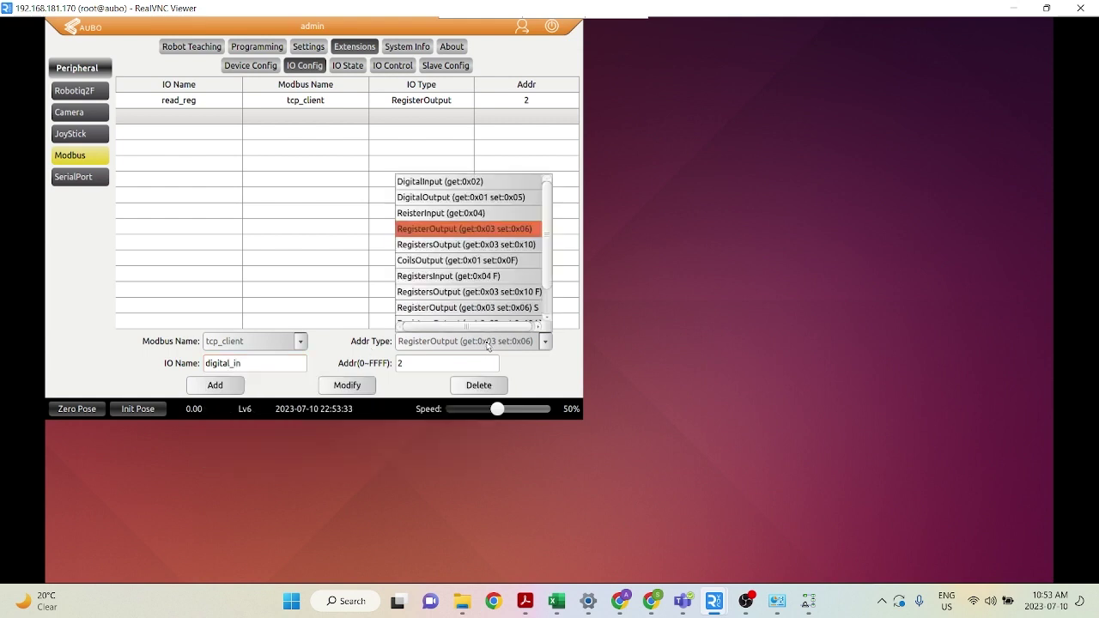
{"action": "left_click", "coordinate": [460, 183]}
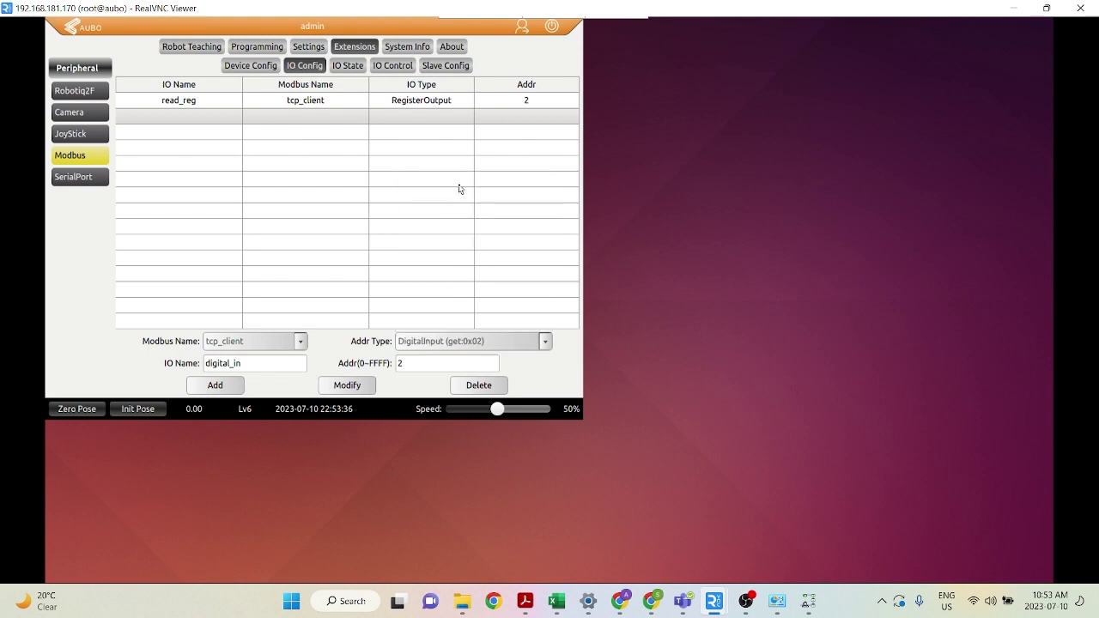
Give digital_in address 3 and add it to the IO table.
{"action": "left_click", "coordinate": [411, 365]}
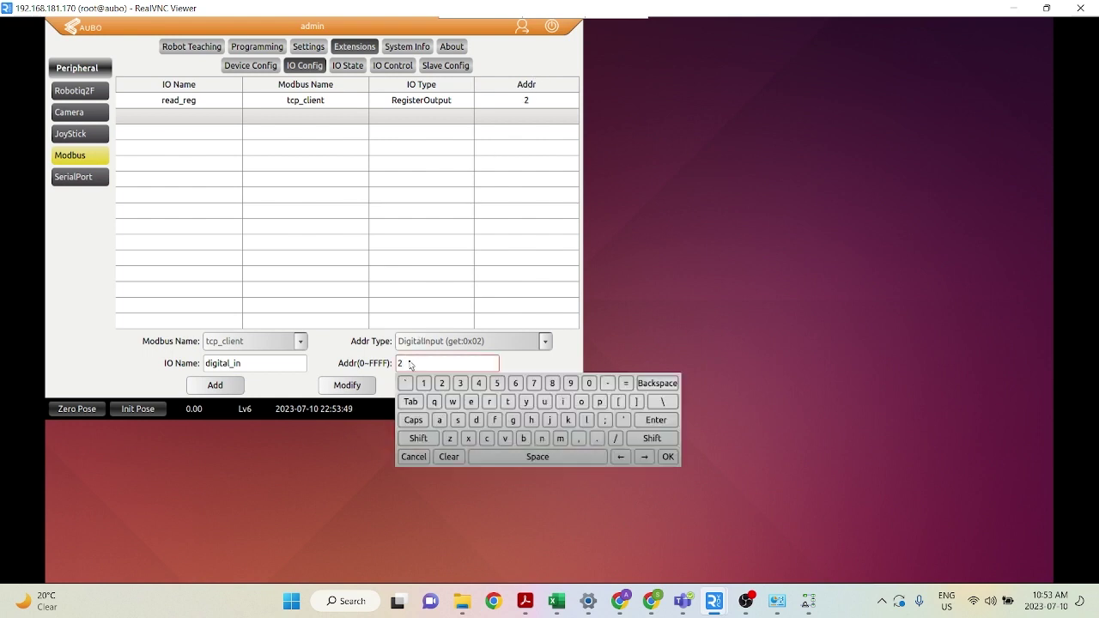
{"action": "type", "text": "3"}
{"action": "left_click", "coordinate": [656, 421]}
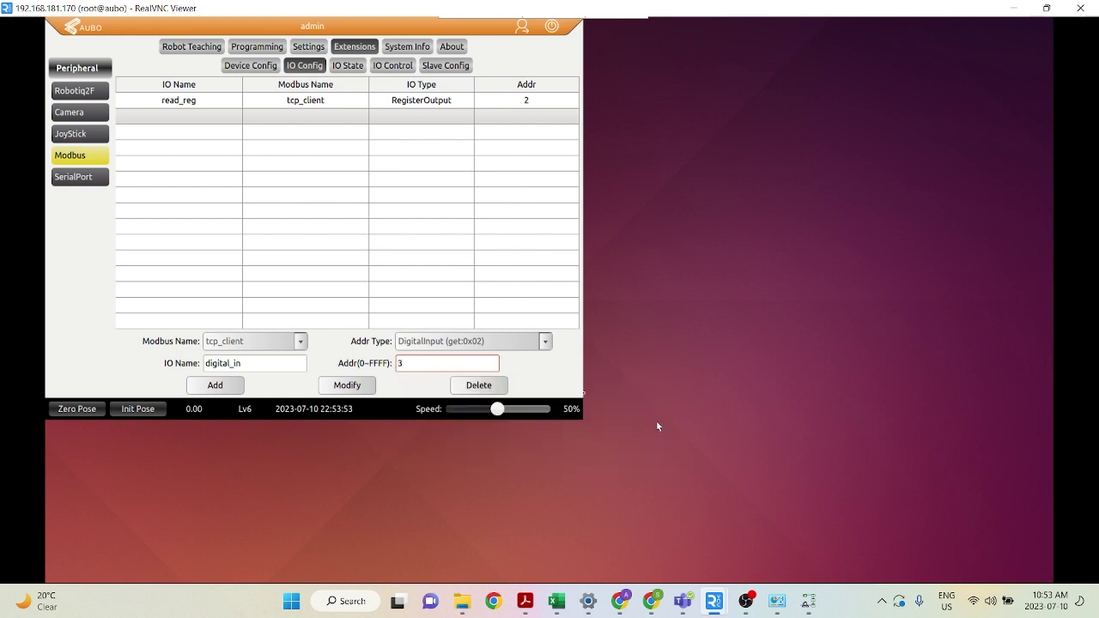
{"action": "left_click", "coordinate": [216, 385]}
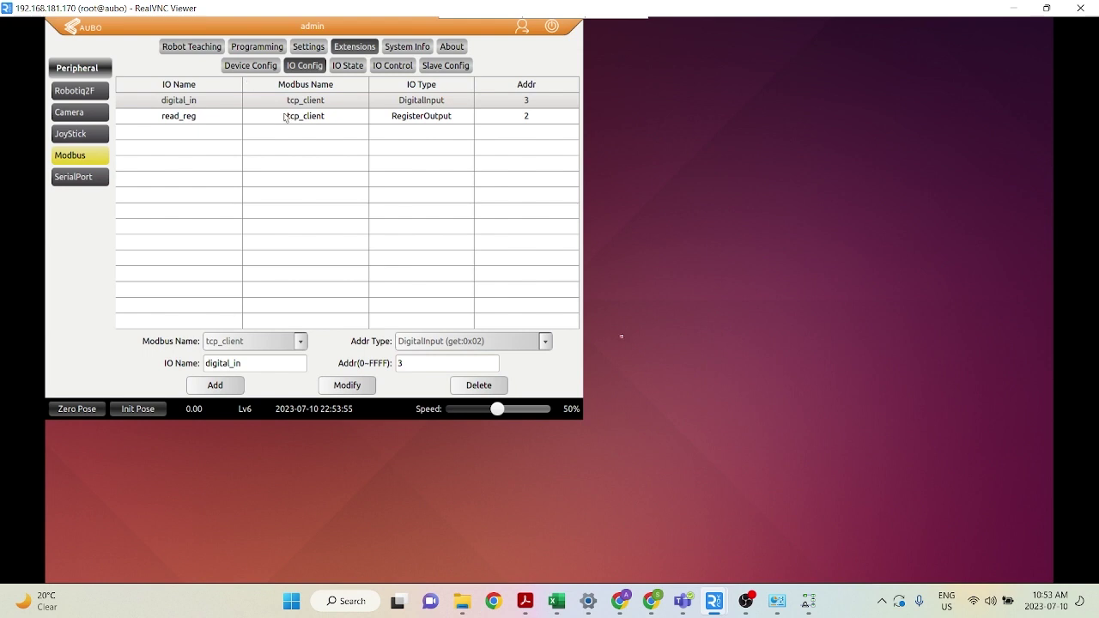
In Slave Definition, change the function to 02 Input Status (1x) and confirm.
{"action": "left_click", "coordinate": [808, 602]}
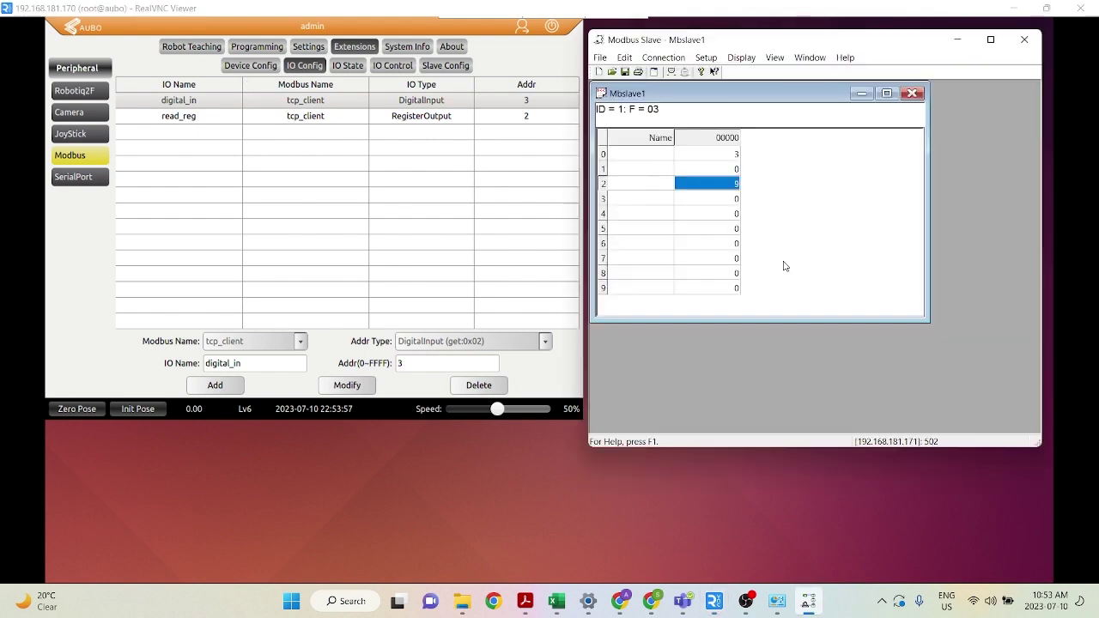
{"action": "left_click", "coordinate": [706, 58]}
{"action": "left_click", "coordinate": [728, 75]}
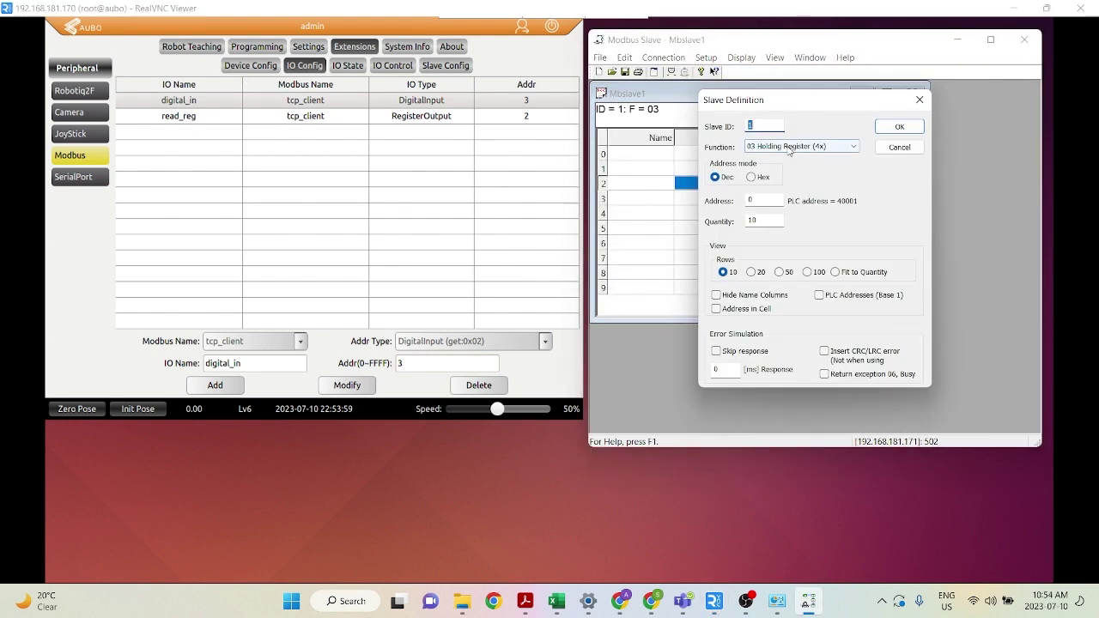
{"action": "left_click", "coordinate": [792, 147]}
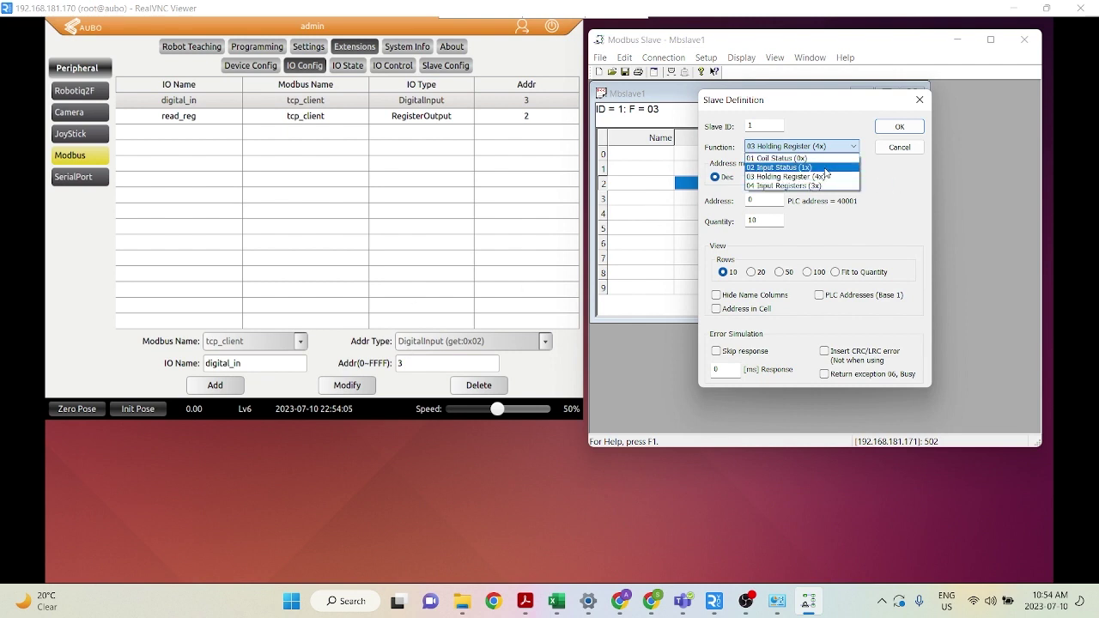
{"action": "left_click", "coordinate": [825, 169]}
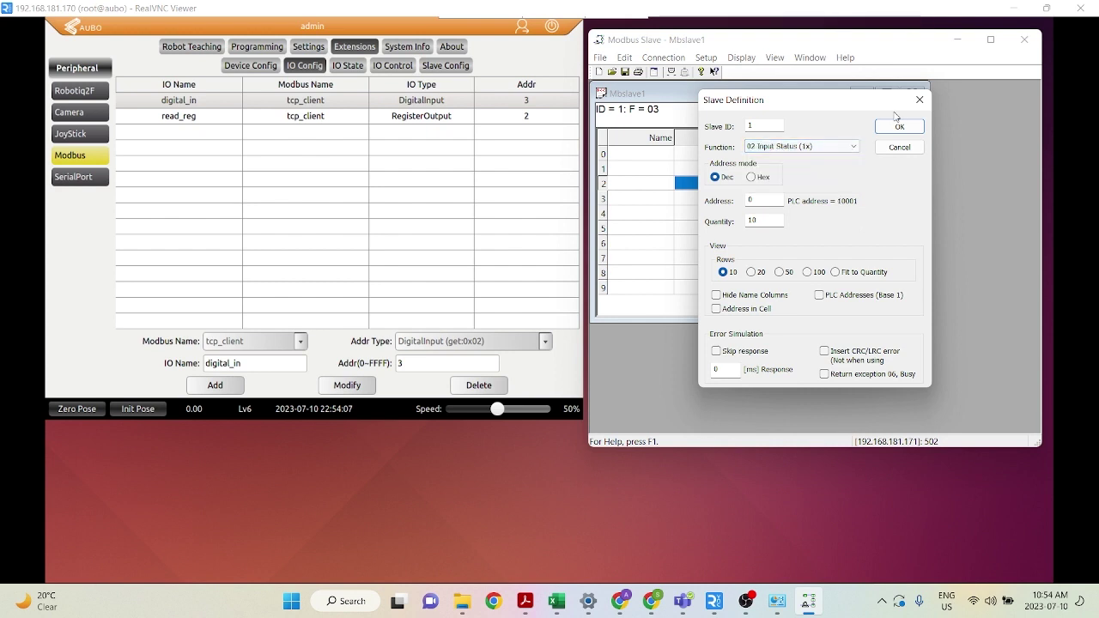
{"action": "left_click", "coordinate": [897, 126]}
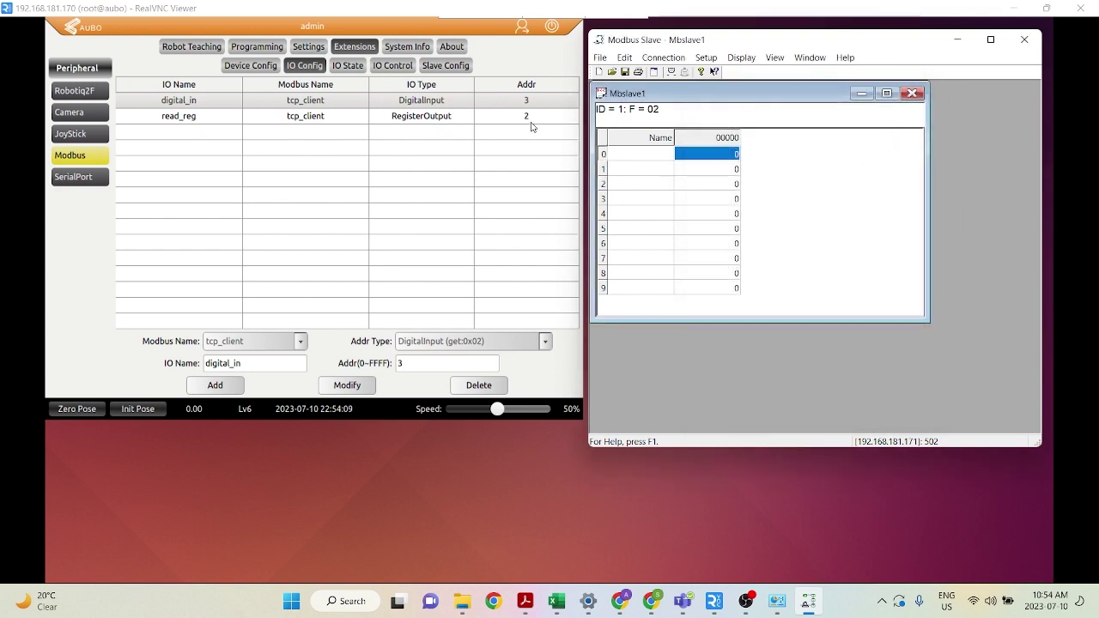
Switch Modbus Slave input 3 on and check digital_in lights up in the pendant's IO State.
{"action": "double_click", "coordinate": [724, 199]}
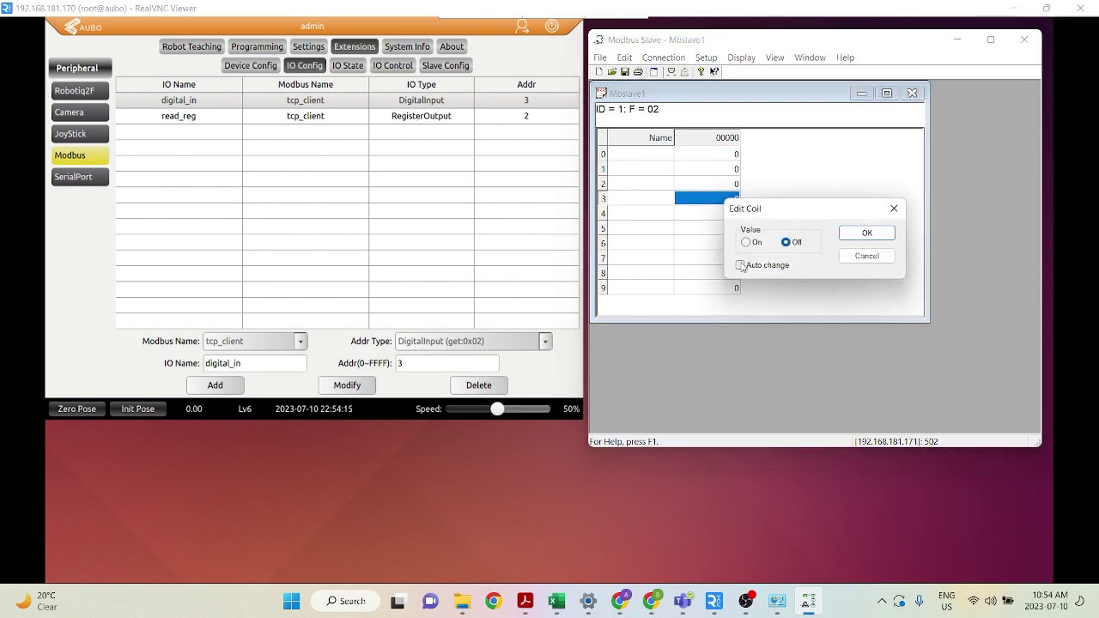
{"action": "left_click", "coordinate": [747, 242]}
{"action": "left_click", "coordinate": [866, 233]}
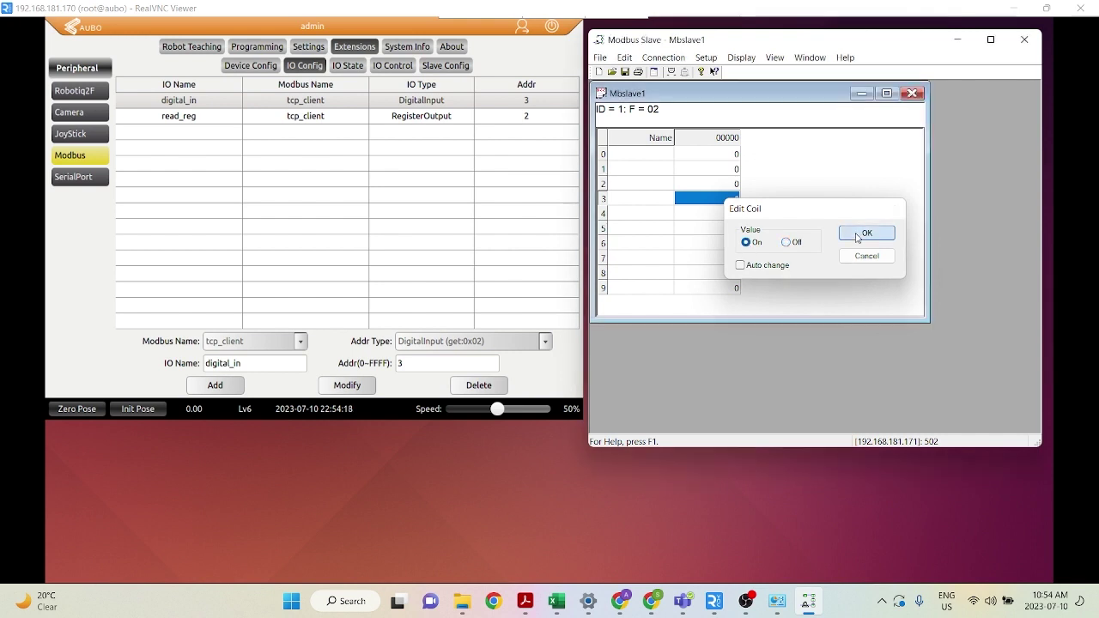
{"action": "left_click", "coordinate": [348, 66]}
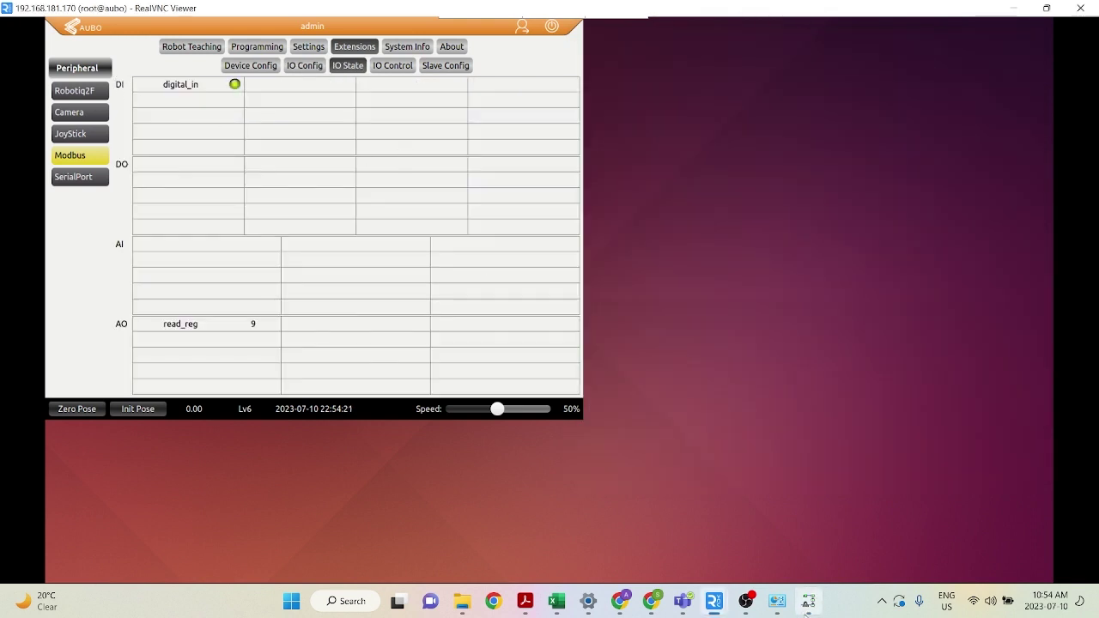
{"action": "left_click", "coordinate": [808, 601]}
Switch input 3 back off in Modbus Slave.
{"action": "double_click", "coordinate": [719, 201]}
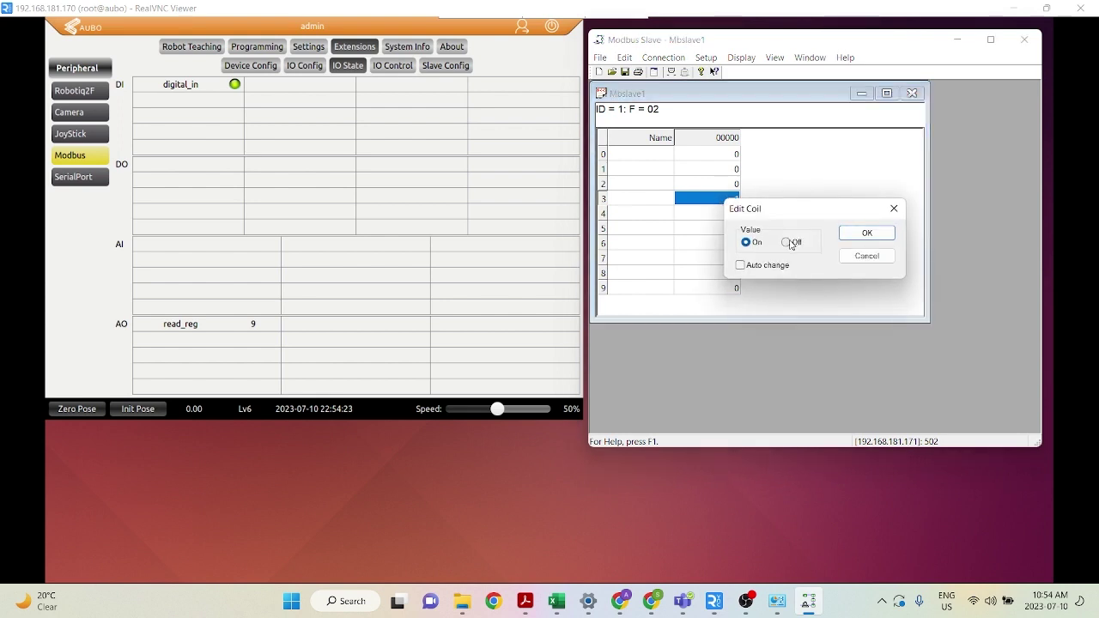
{"action": "left_click", "coordinate": [787, 242]}
{"action": "left_click", "coordinate": [841, 236]}
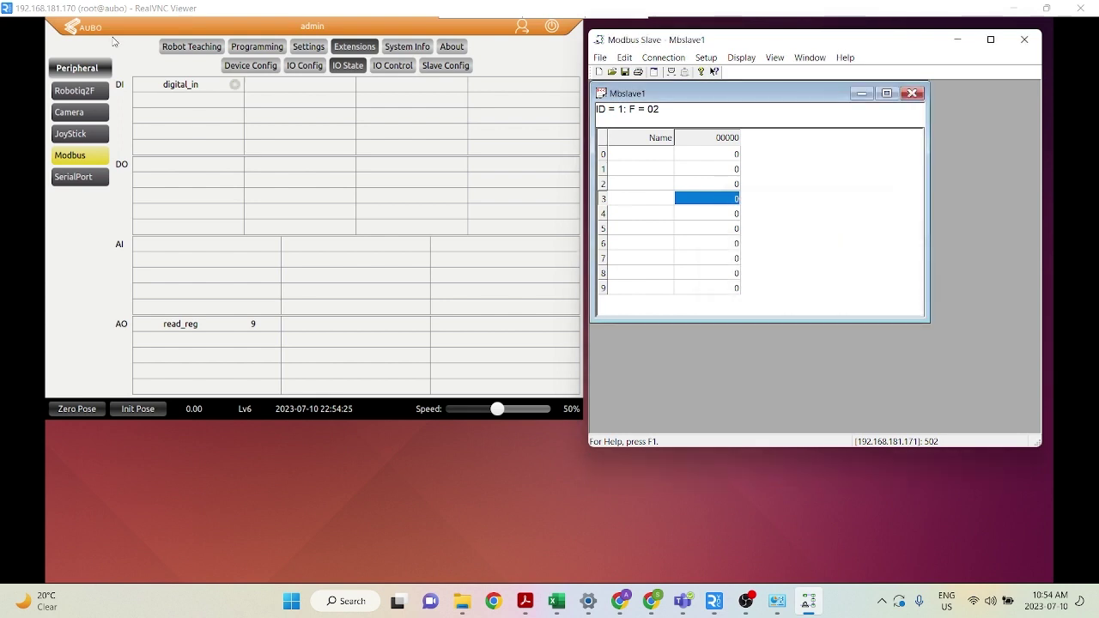